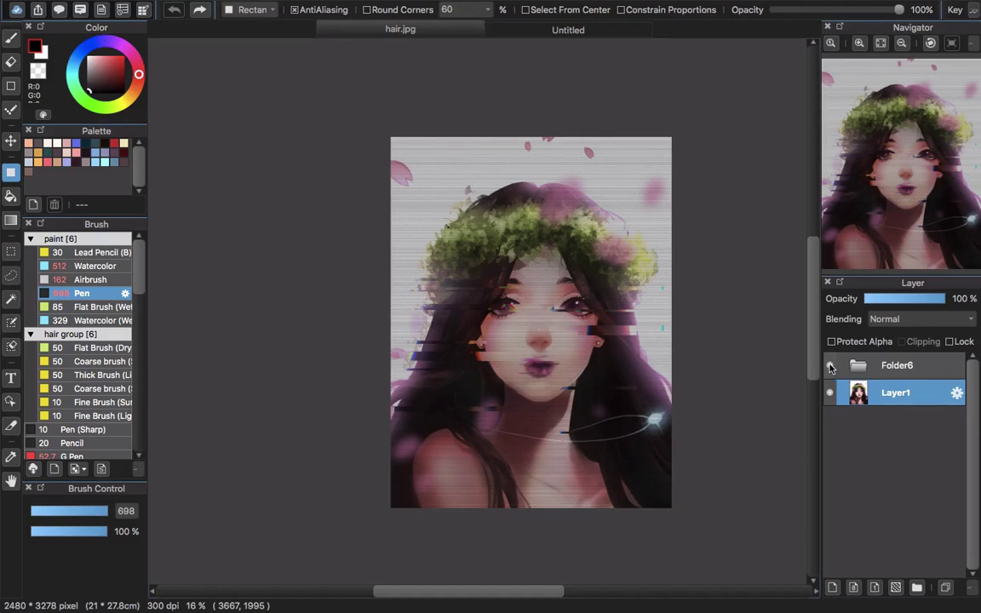
- Toggle Folder6 off and on to compare the portrait with its glitch effect, and hide the original Layer1
click(830, 366)
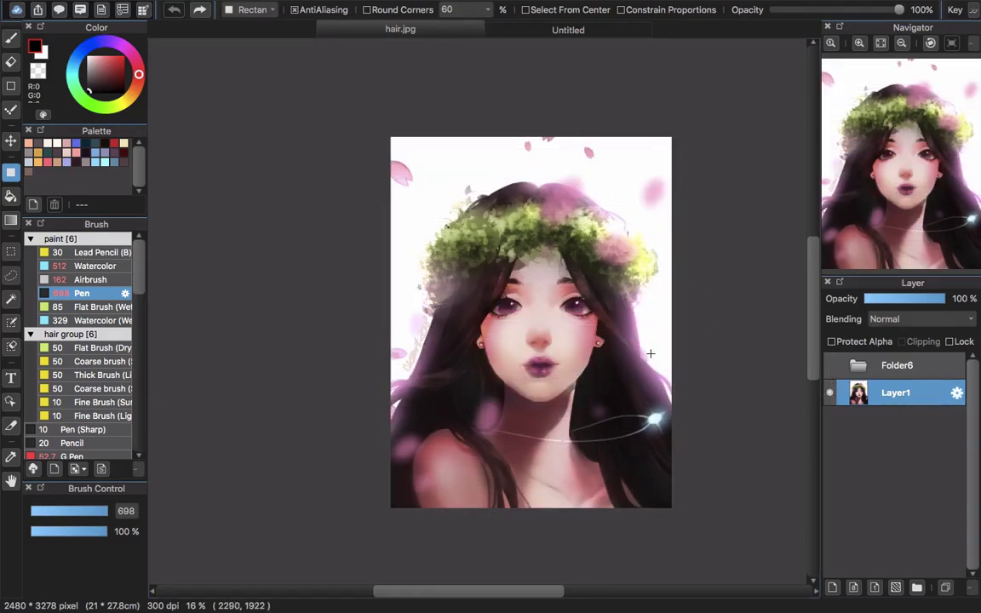
click(830, 395)
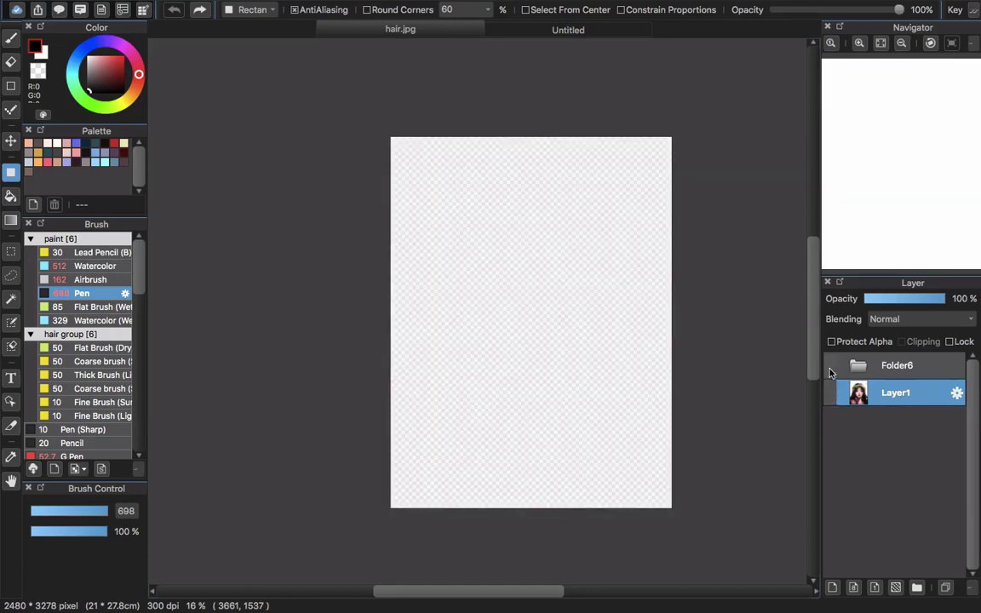
click(830, 366)
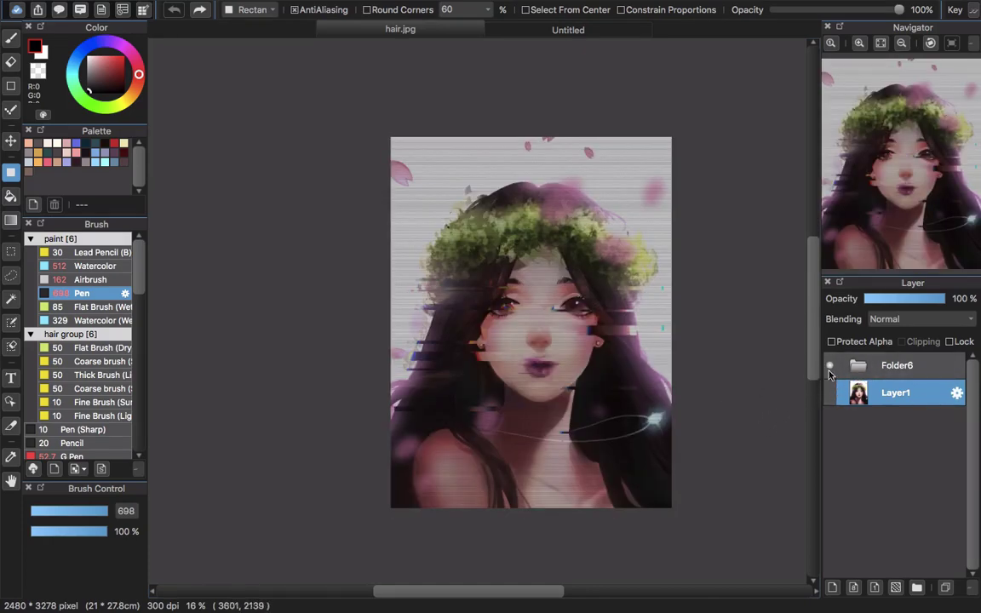
- Expand Folder6 and go through its two portrait layers and Layer4 to examine how the glitch effect is built
click(861, 373)
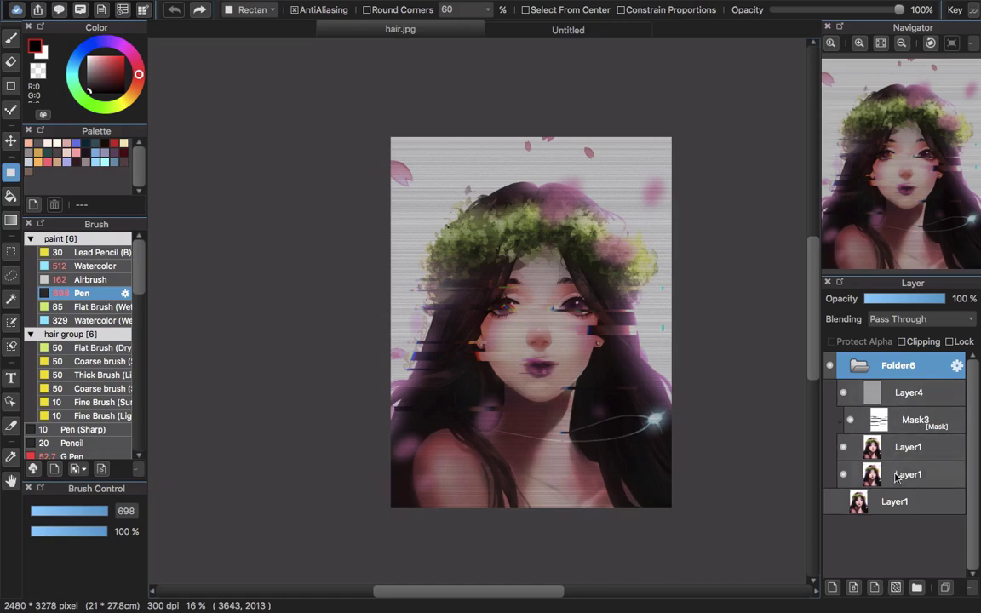
click(896, 475)
click(894, 447)
click(893, 393)
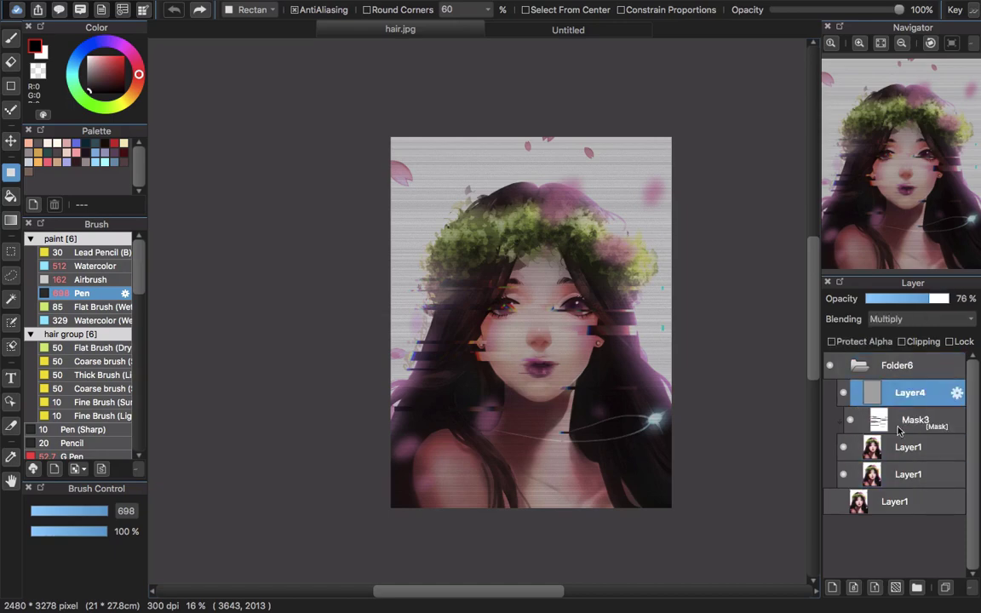
- Hide the gray Layer4 overlay in Folder6 and select Mask3
click(844, 394)
click(844, 393)
click(843, 393)
click(916, 426)
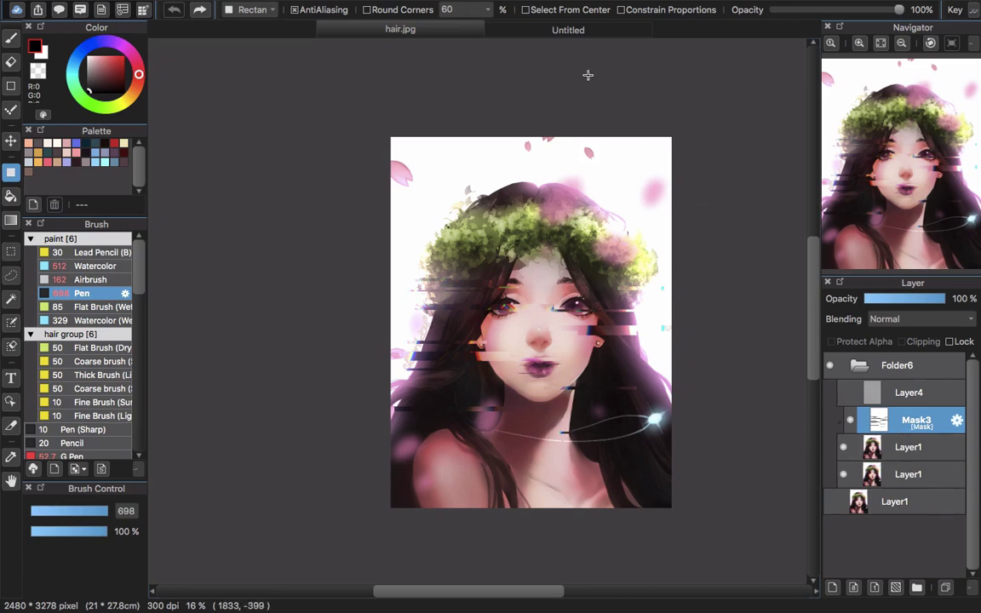
- Paint a large solid red heart on Layer1 of the Untitled document with the size 698 Pen brush
click(596, 31)
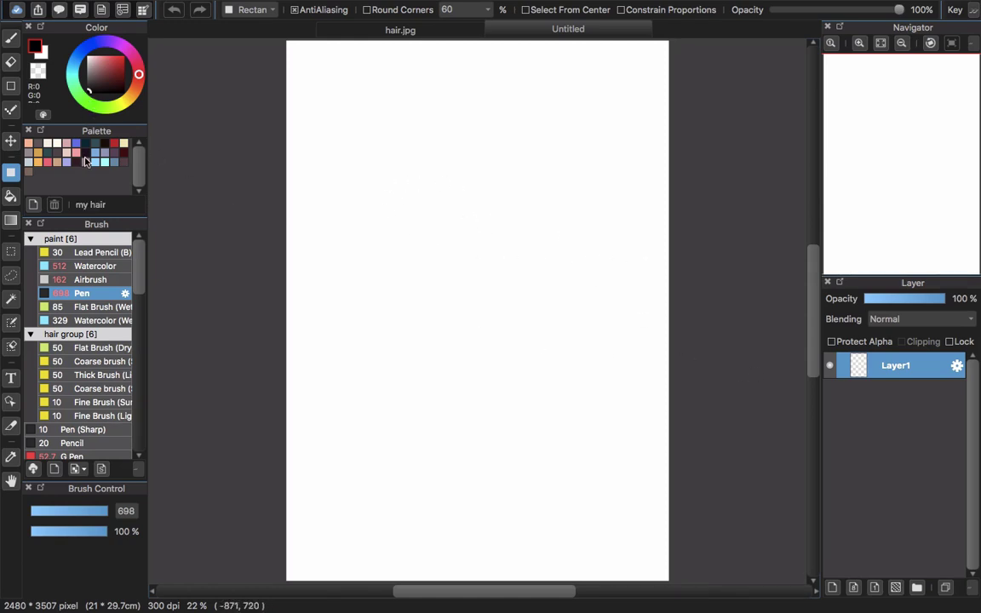
drag(98, 96, 112, 66)
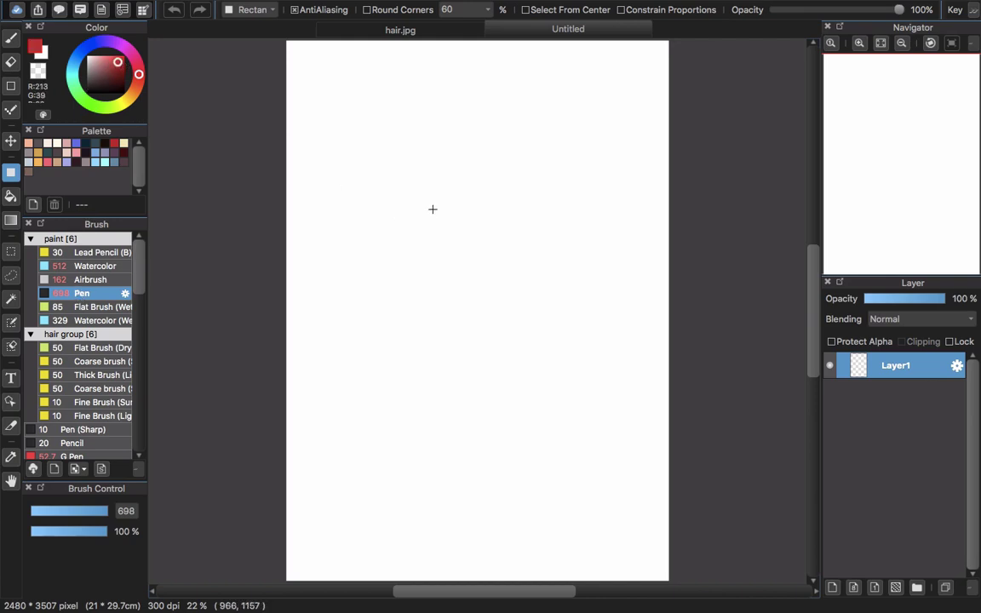
key(b)
mouse_move(458, 265)
mouse_down()
mouse_move(391, 202)
mouse_move(364, 275)
mouse_move(459, 370)
mouse_move(477, 333)
mouse_move(468, 260)
mouse_move(503, 223)
mouse_move(579, 230)
mouse_move(555, 325)
mouse_move(490, 372)
mouse_move(547, 241)
mouse_move(473, 330)
mouse_move(450, 275)
mouse_move(414, 247)
mouse_up()
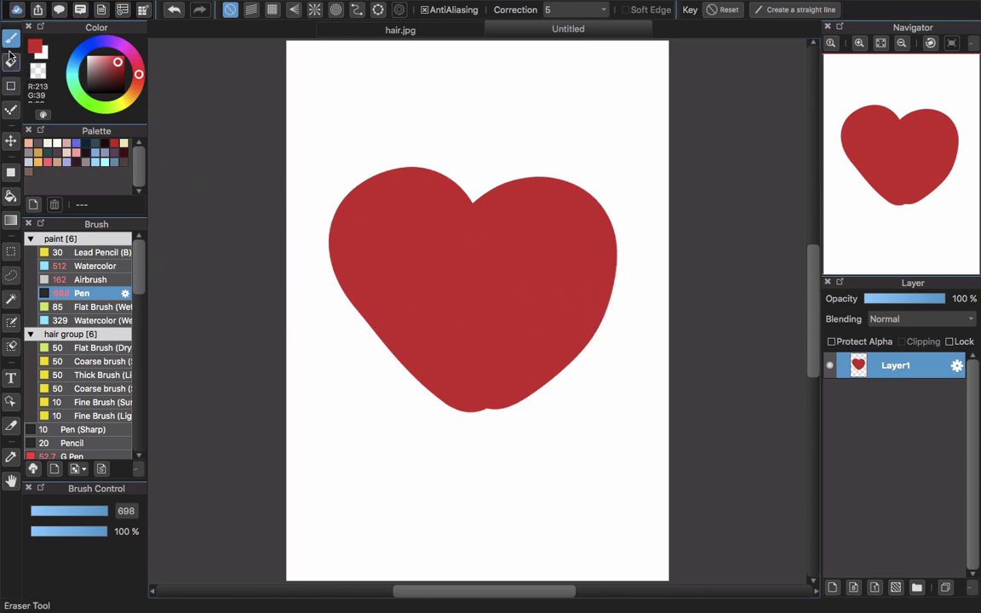
- Try erasing notches from the heart's right side with transparent color and with the Eraser, and undo both strokes
click(37, 70)
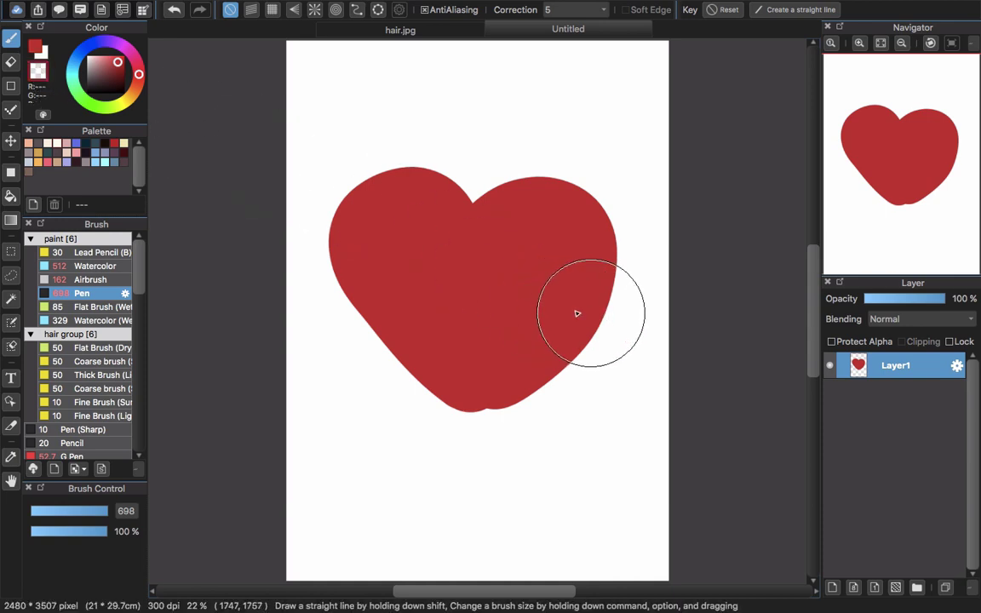
drag(576, 311, 660, 318)
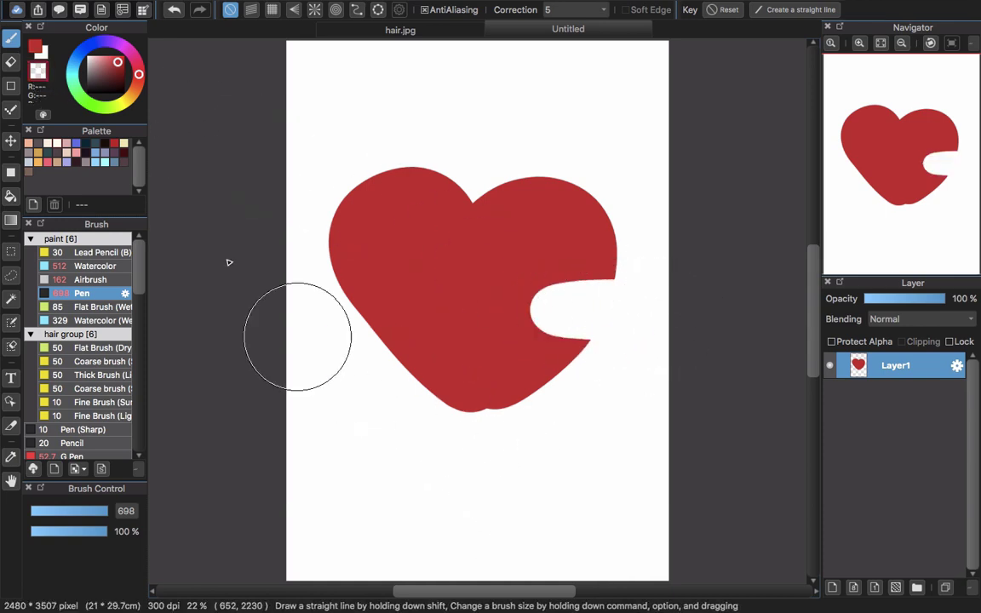
click(10, 61)
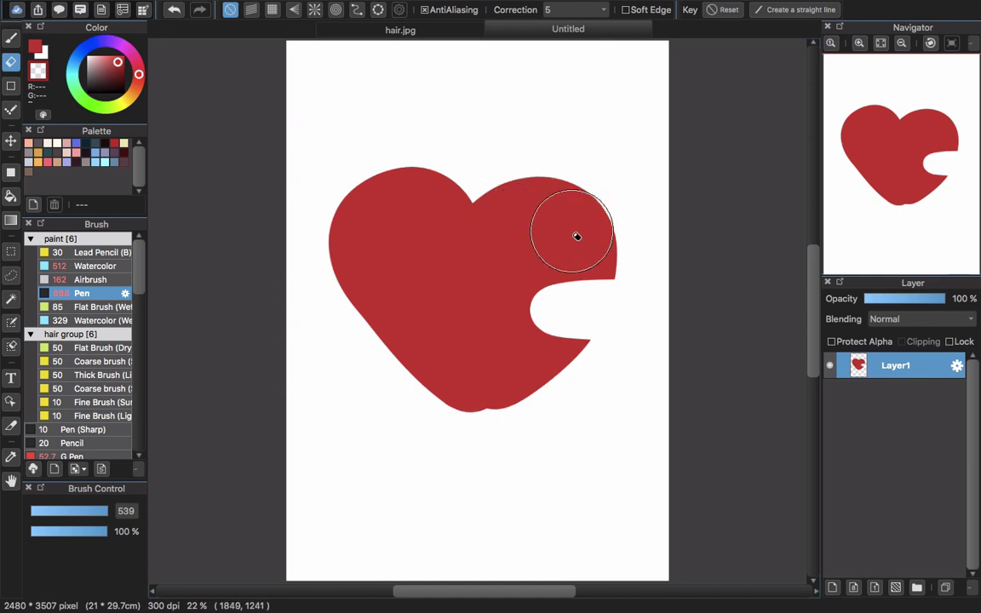
drag(576, 235, 647, 230)
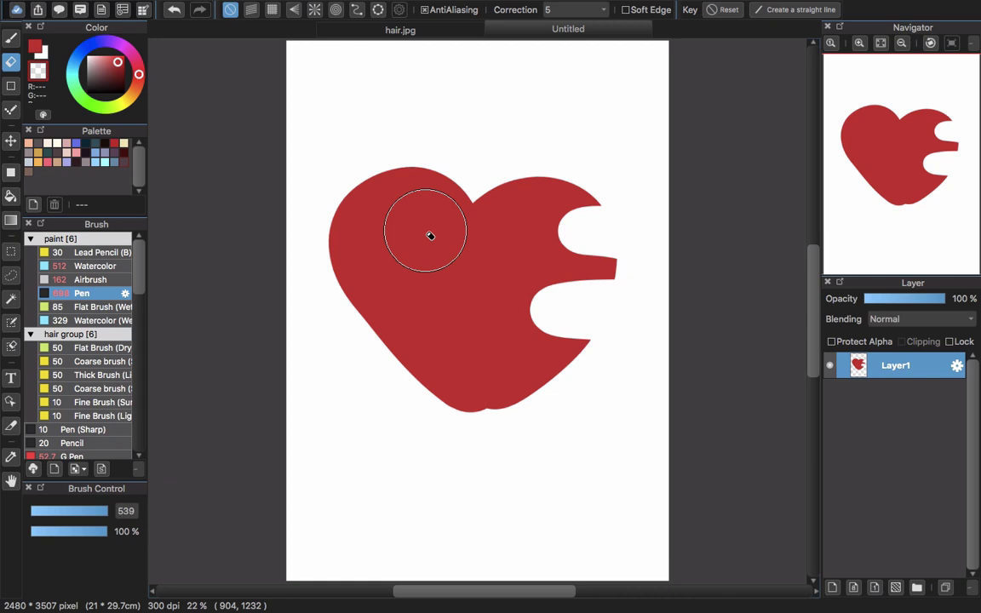
key(ctrl+z)
key(ctrl+z)
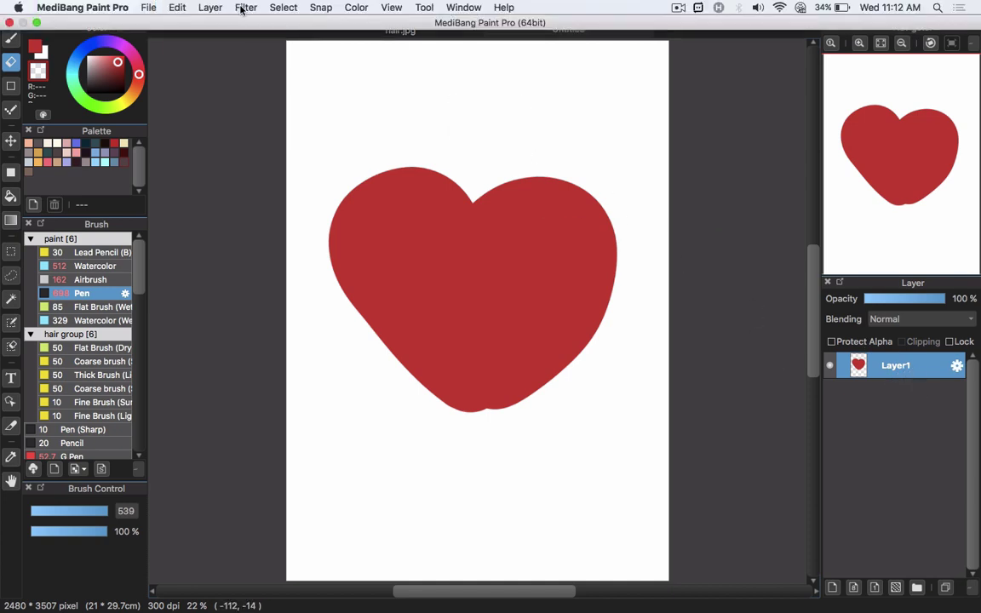
- Add an 8-bit mask to the heart layer
click(209, 8)
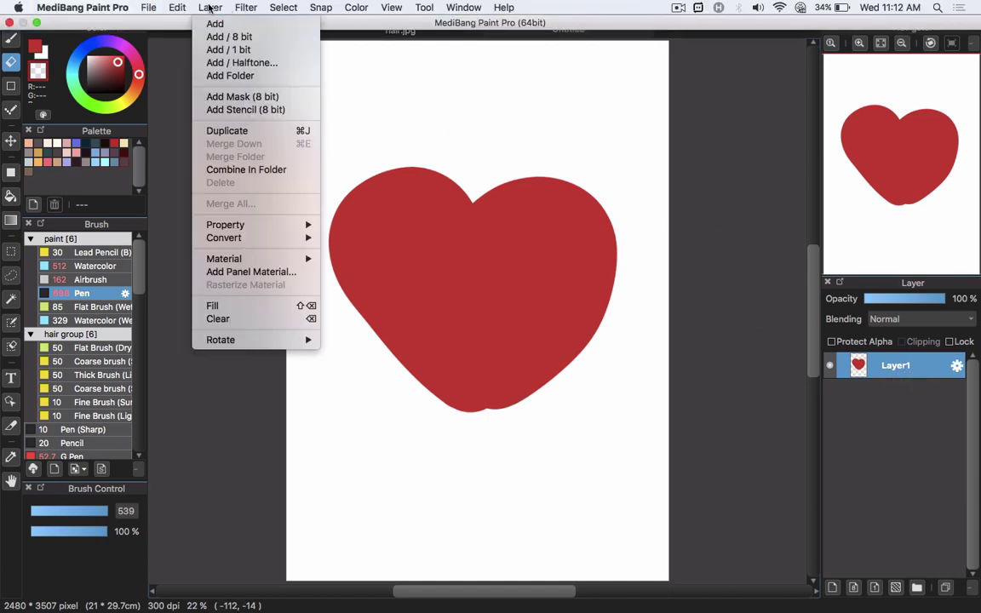
click(237, 97)
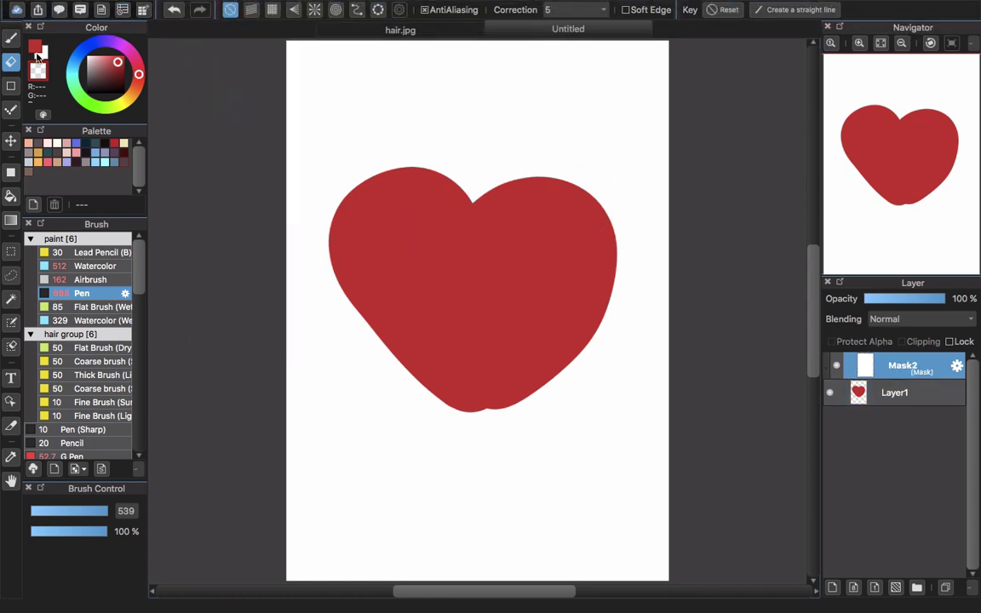
- Try painting a red brush stroke on the mask across the heart's right side, and undo it
key(b)
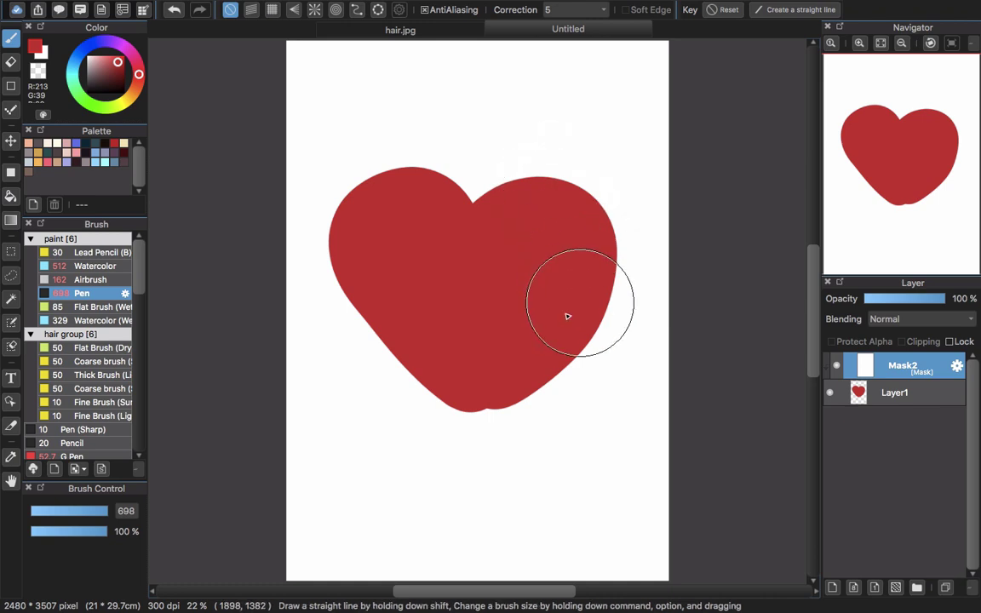
drag(545, 299, 647, 302)
key(super+z)
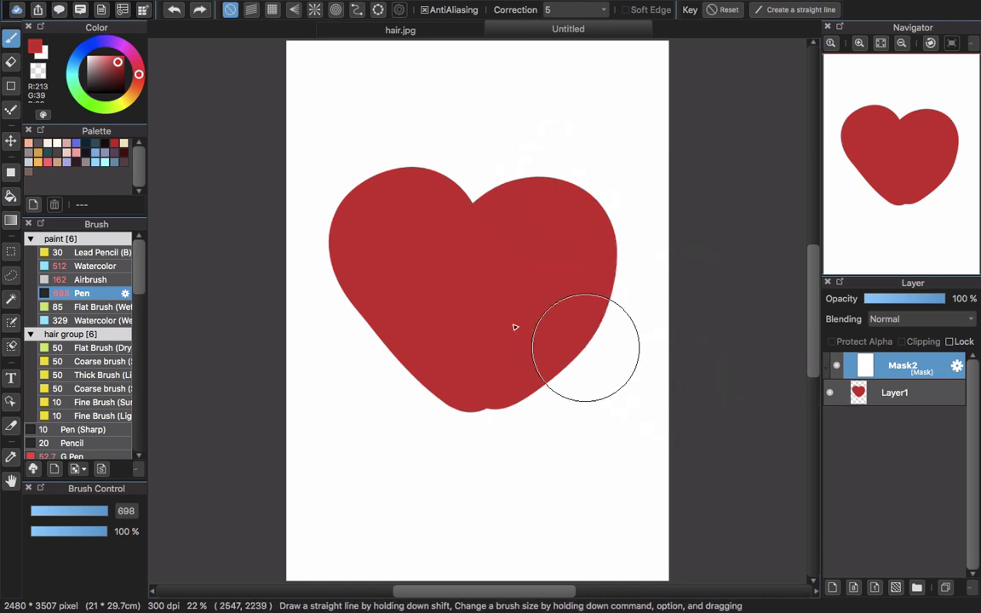
- Paint a black horizontal stroke on the mask to hide a notch in the heart's right side
click(47, 42)
drag(528, 281, 710, 294)
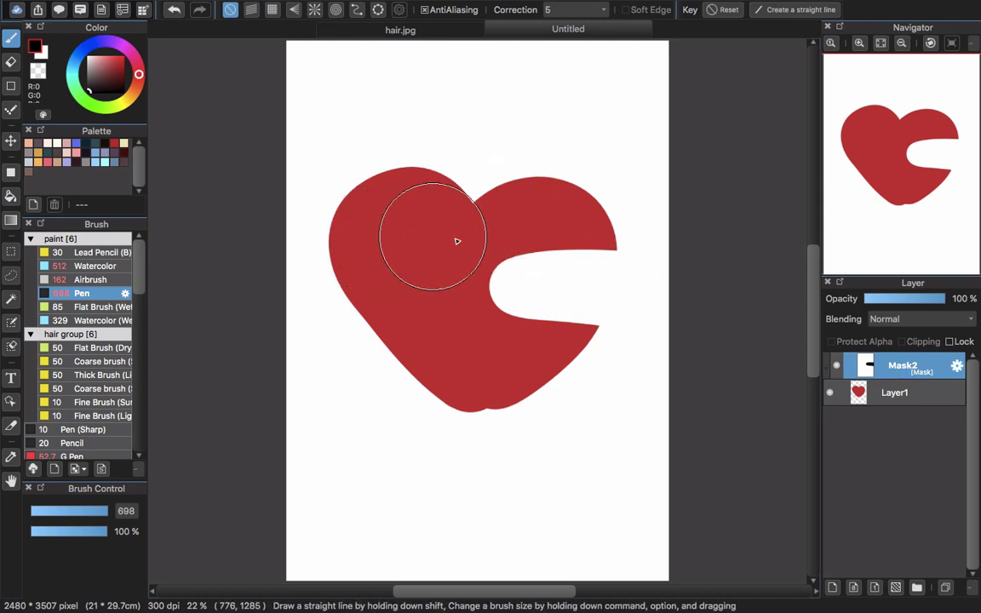
- Duplicate the heart's Layer1 and place the unmasked copy beneath the masked heart layer
click(887, 395)
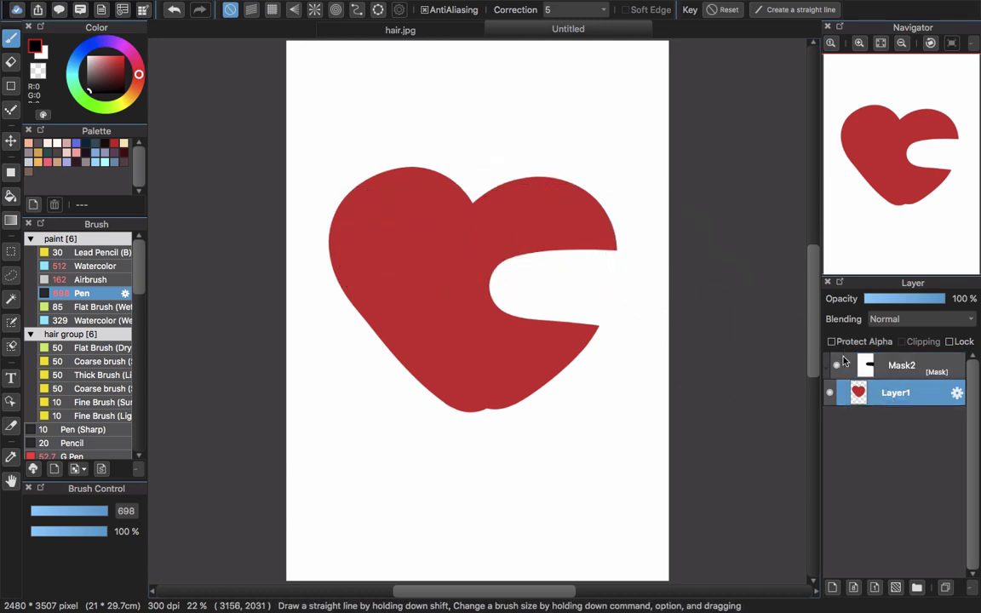
click(834, 587)
key(super+z)
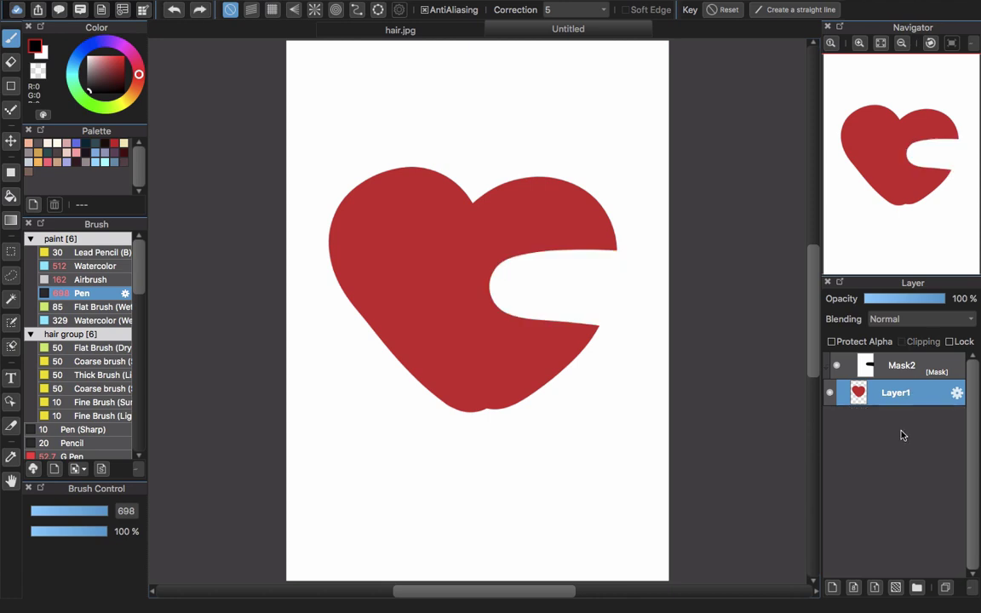
key(super+v)
drag(891, 401, 908, 443)
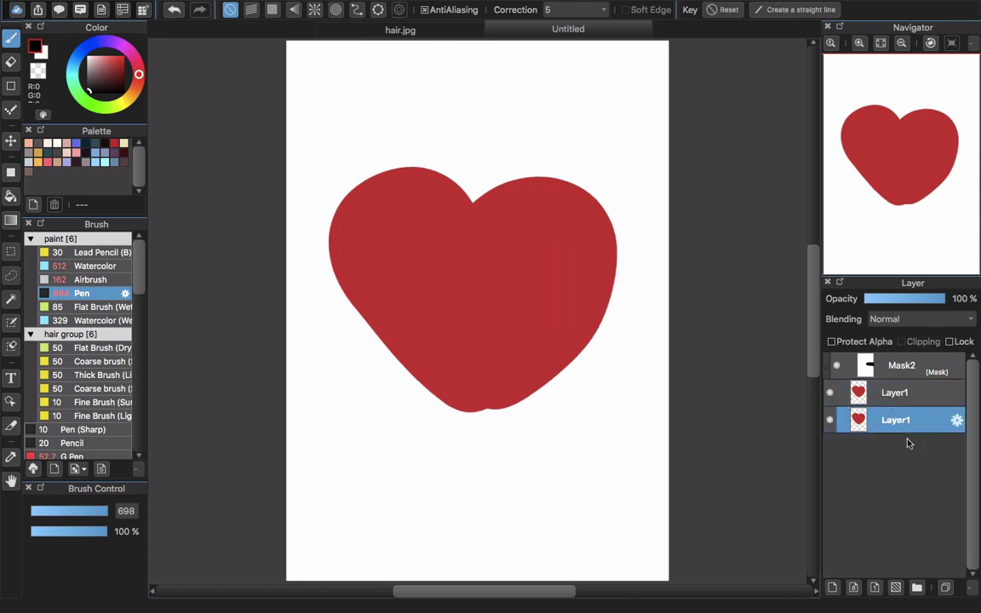
- Shift the hue of the lower heart layer to bright green with the Hue Saturation Brightness adjustment
click(884, 394)
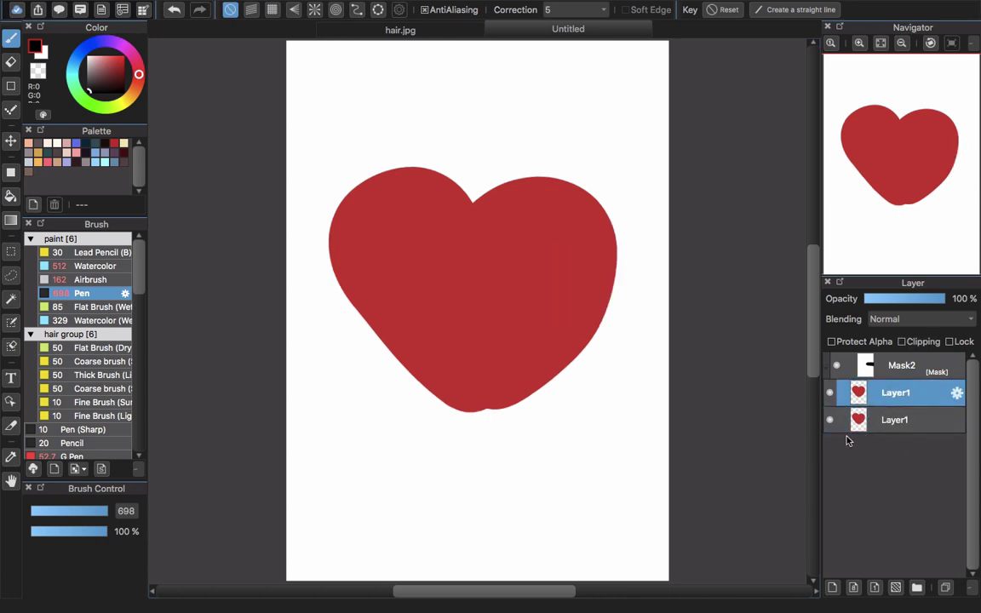
click(898, 420)
key(super+u)
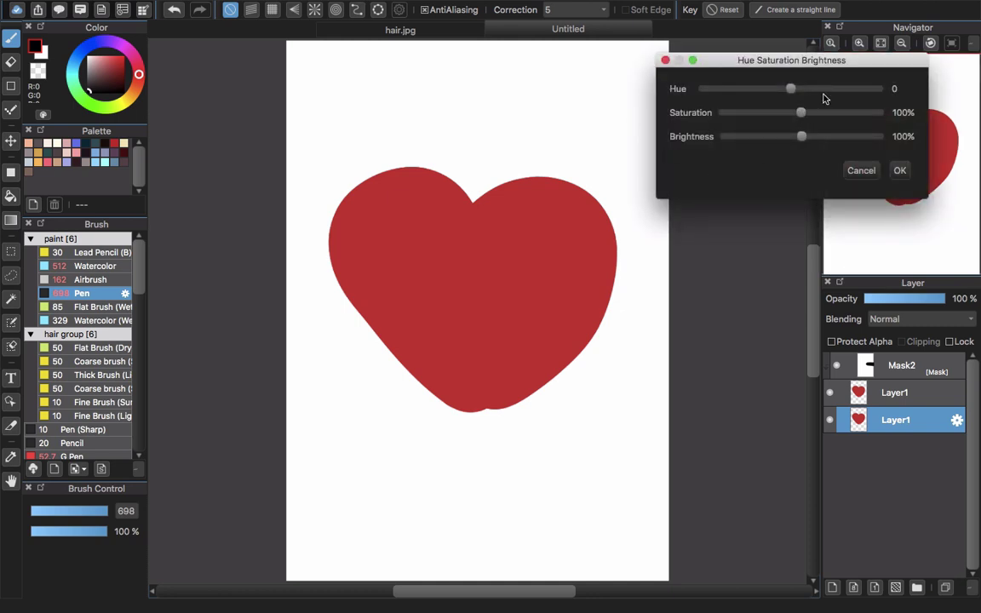
drag(790, 89, 845, 89)
click(899, 170)
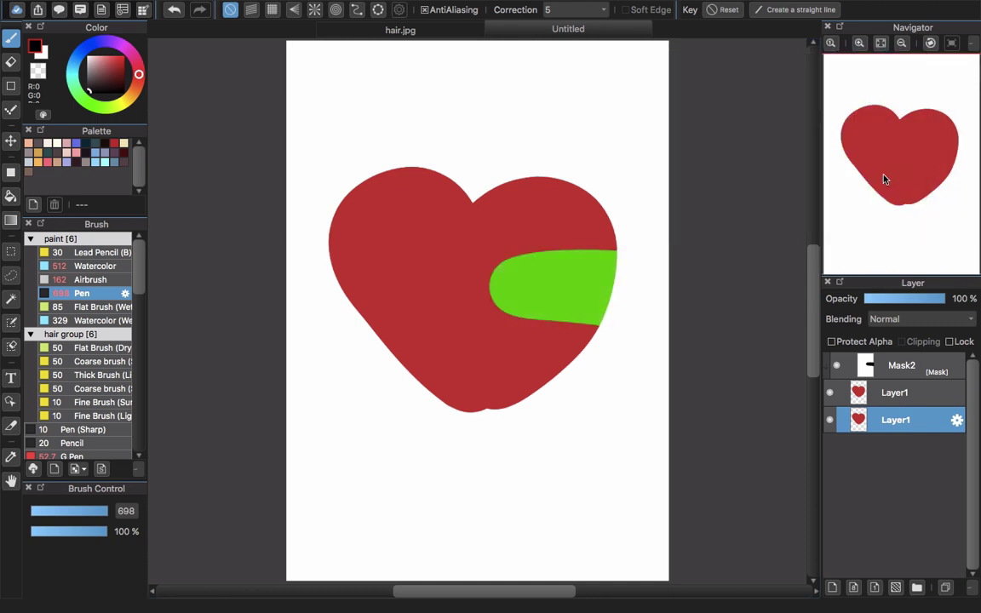
- Hide Mask2 and show it again to compare the red heart with and without the mask
click(924, 396)
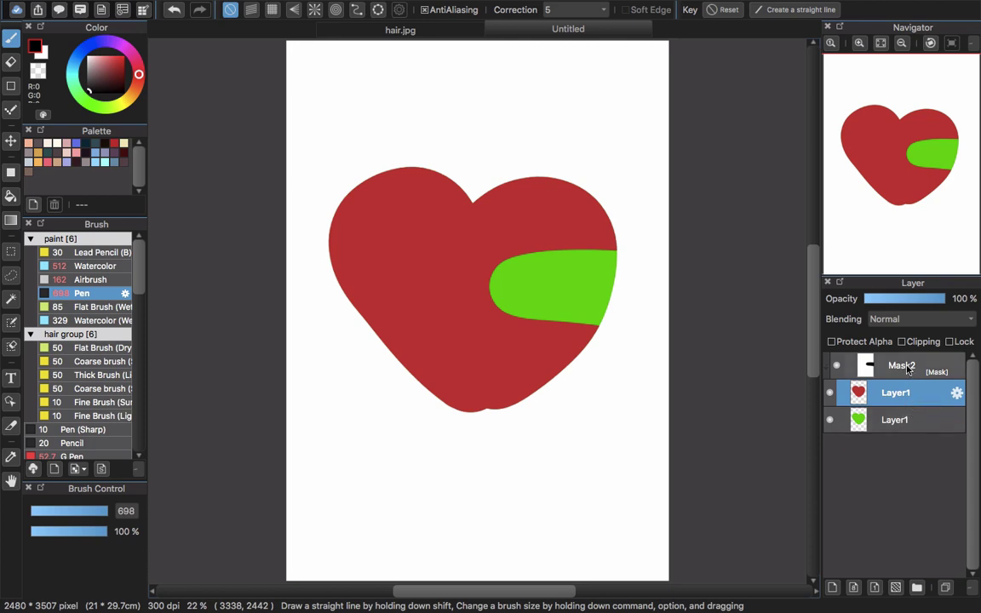
click(905, 366)
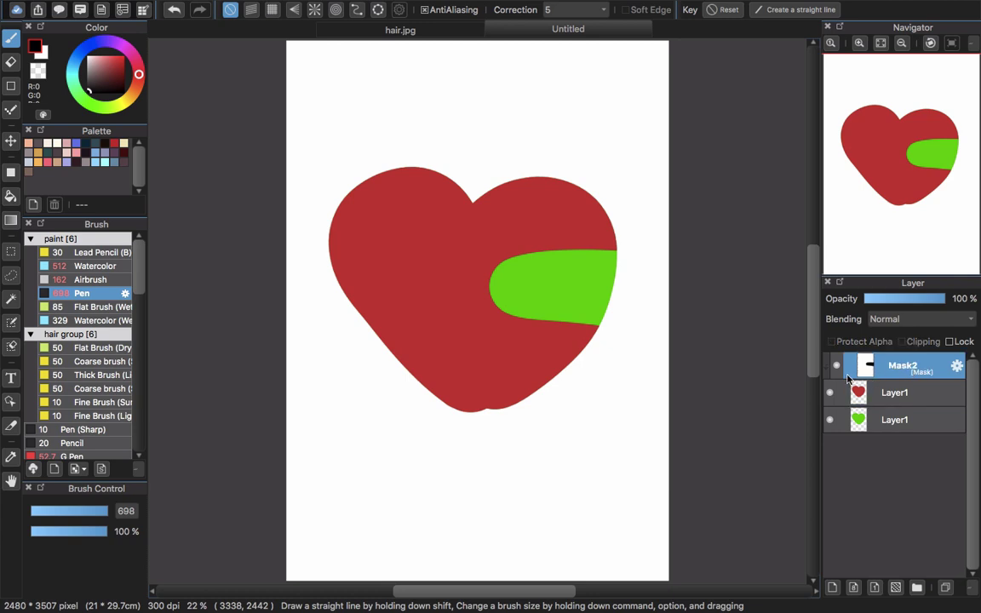
click(837, 368)
click(894, 396)
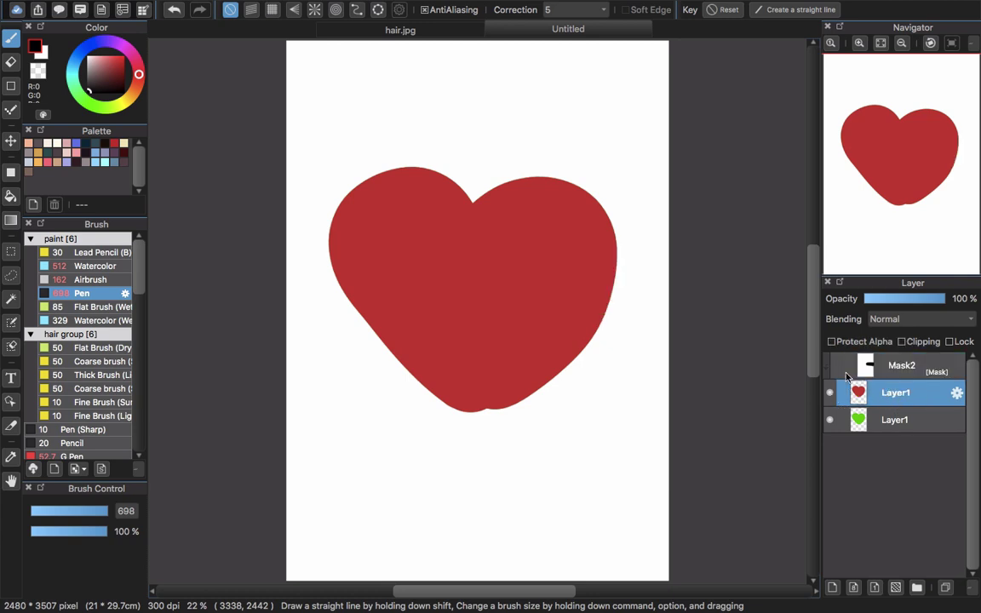
click(837, 366)
click(886, 366)
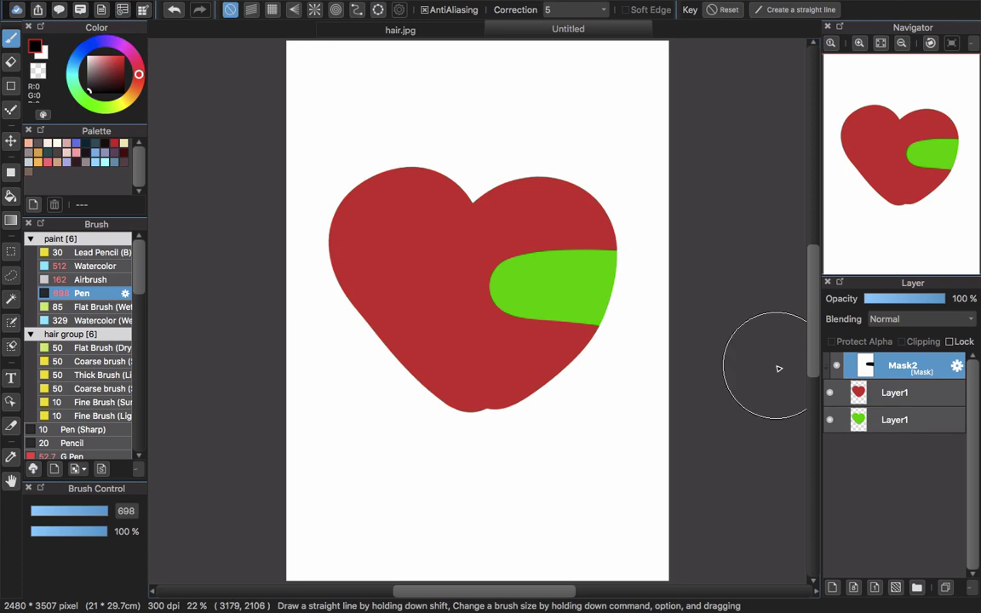
- Paint a black diagonal stroke on Mask2 over the heart's upper center to reveal the green layer there
click(891, 396)
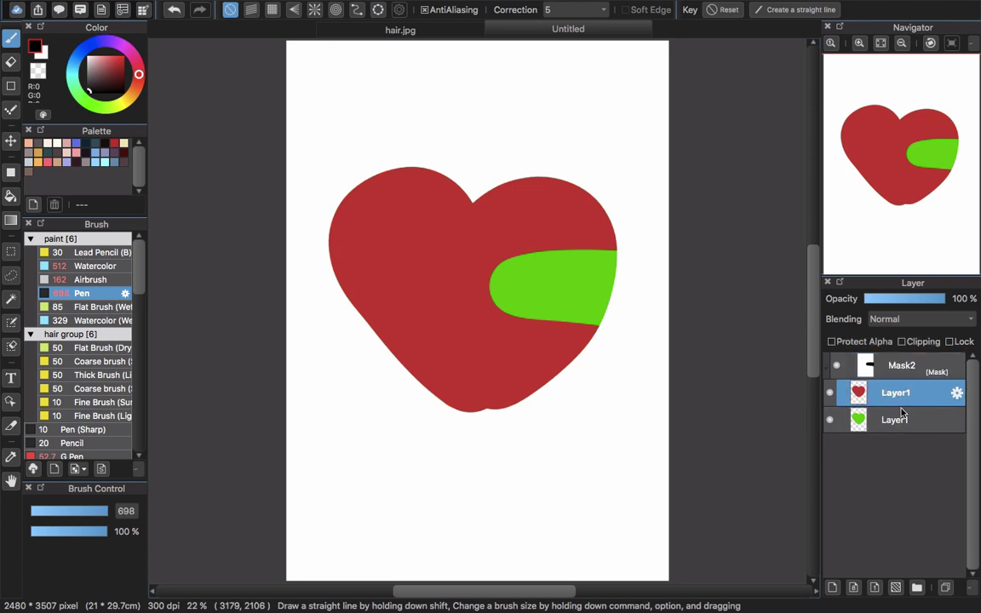
click(898, 423)
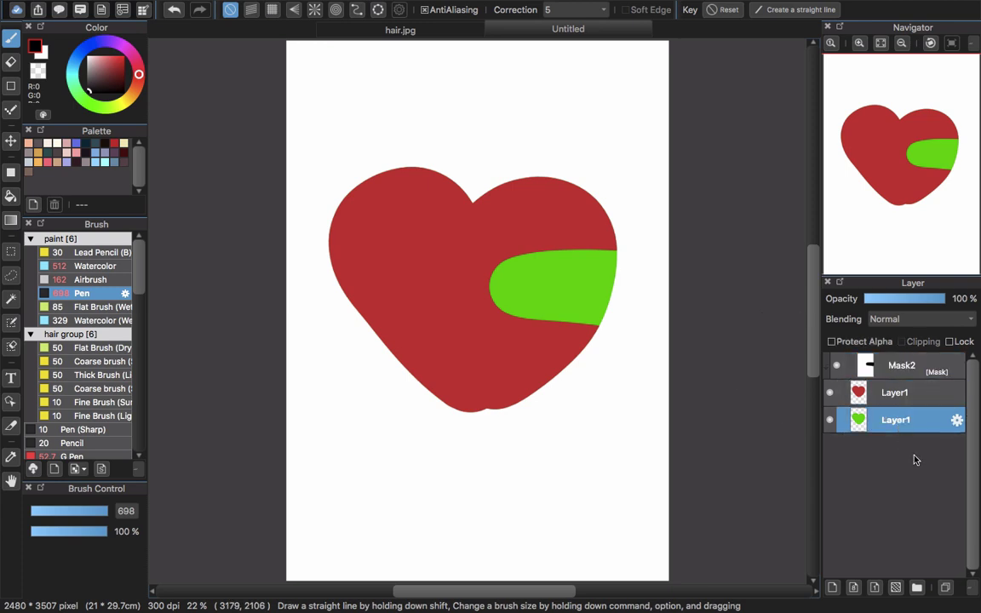
click(899, 366)
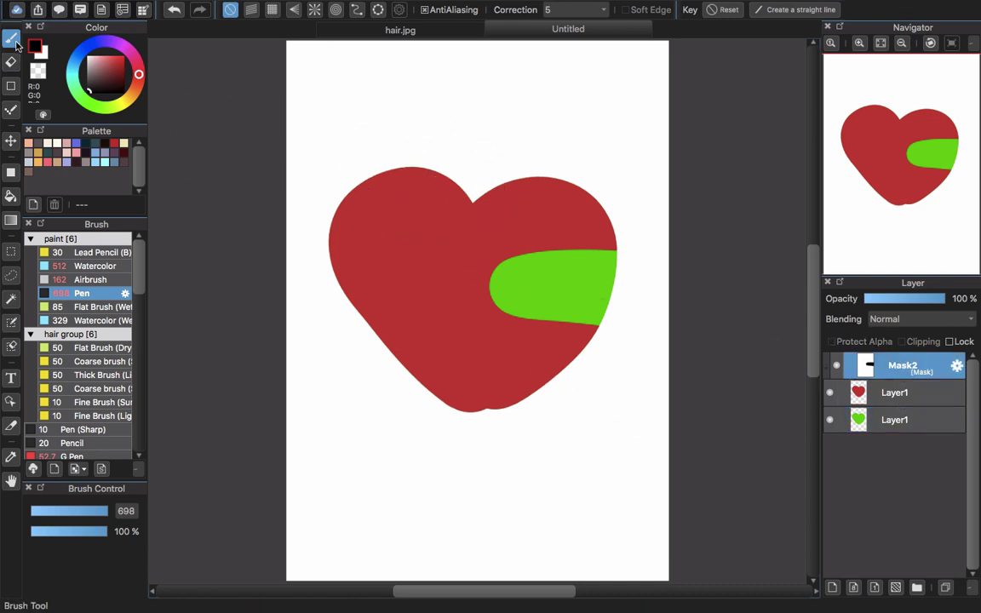
drag(487, 215, 567, 127)
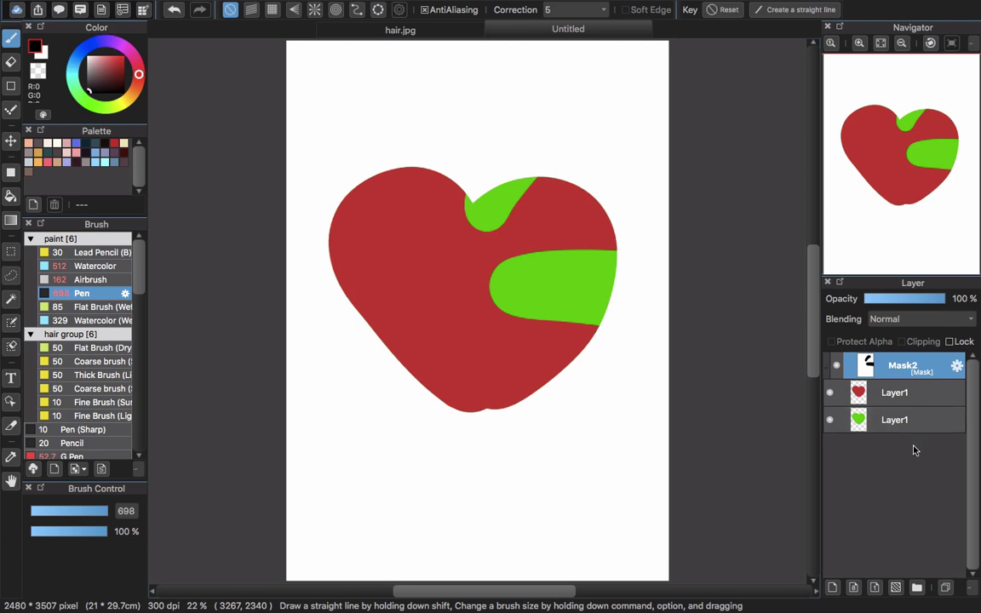
- Switch back to the hair.jpg document
mouse_move(301, 5)
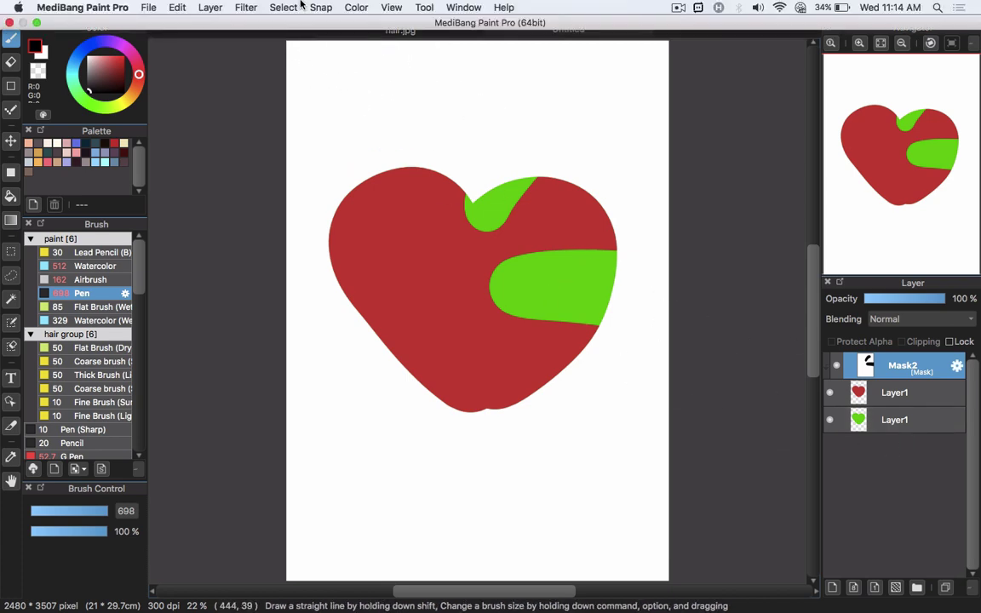
click(422, 31)
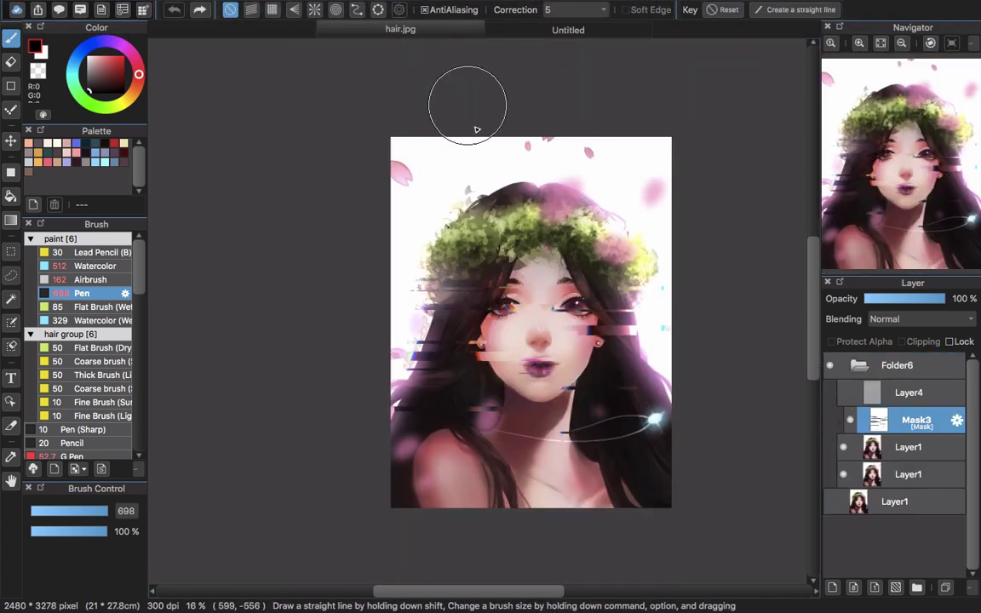
- Collapse Folder6, then show the original Layer1 and hide Folder6 so only the untouched portrait is visible
click(860, 368)
click(883, 396)
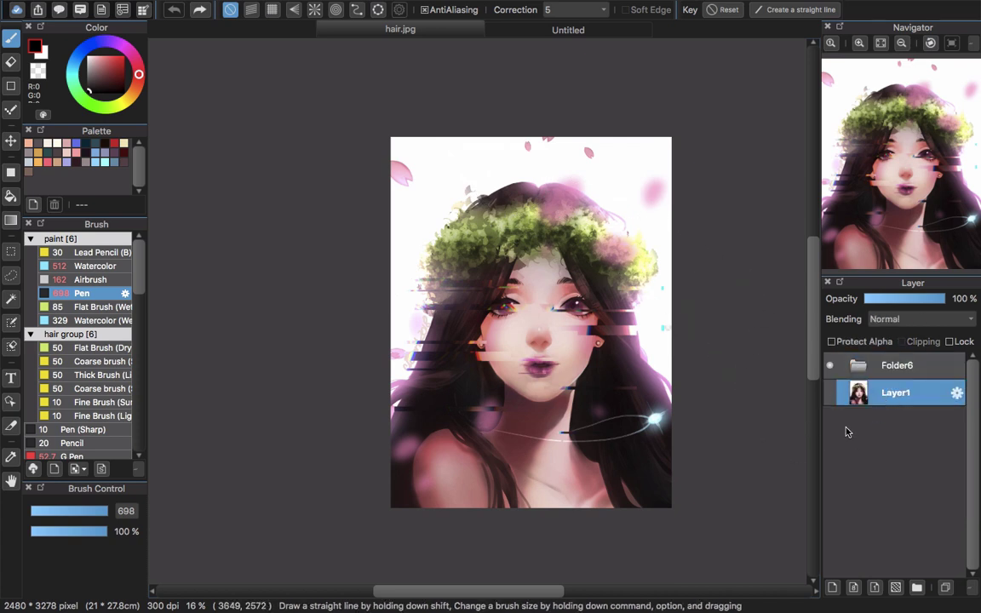
click(830, 393)
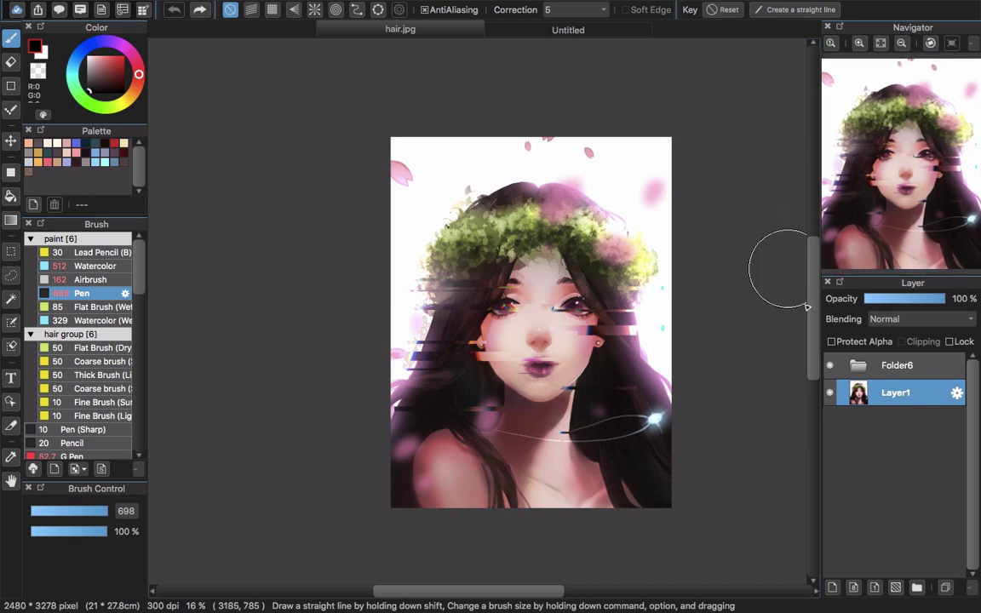
click(827, 366)
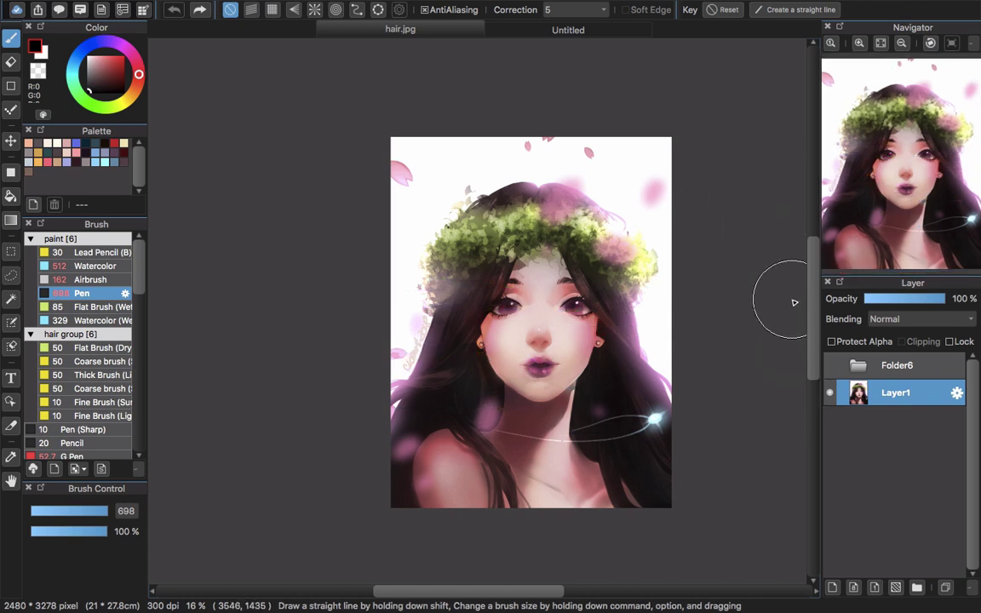
- Duplicate the portrait's Layer1
mouse_move(563, 4)
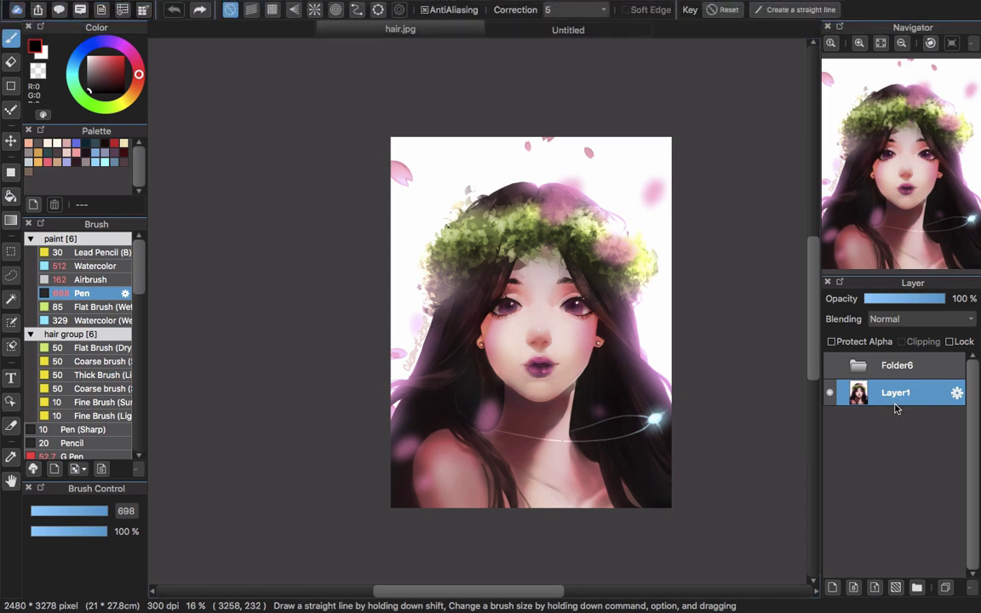
mouse_move(243, 6)
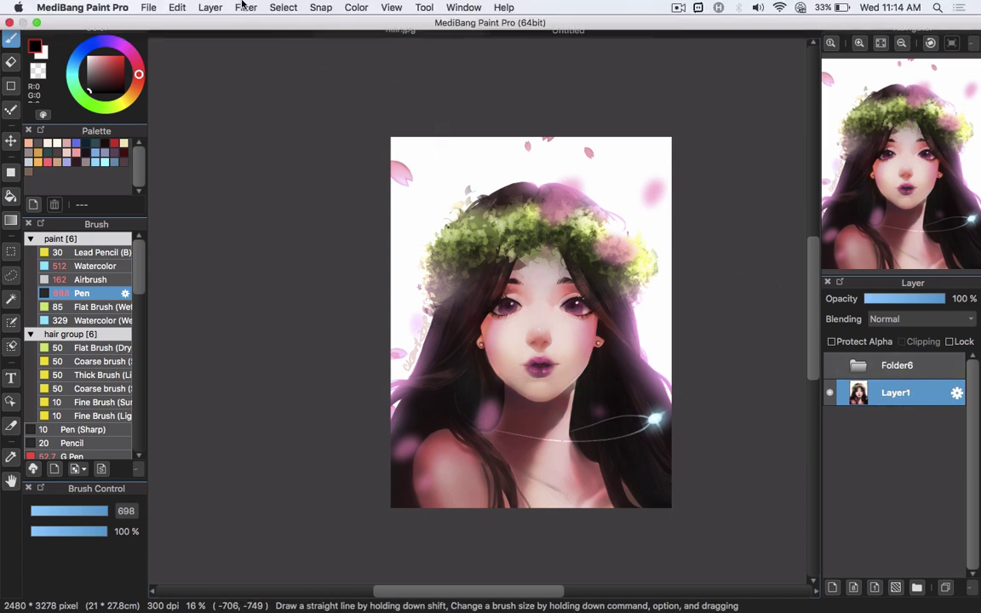
click(211, 7)
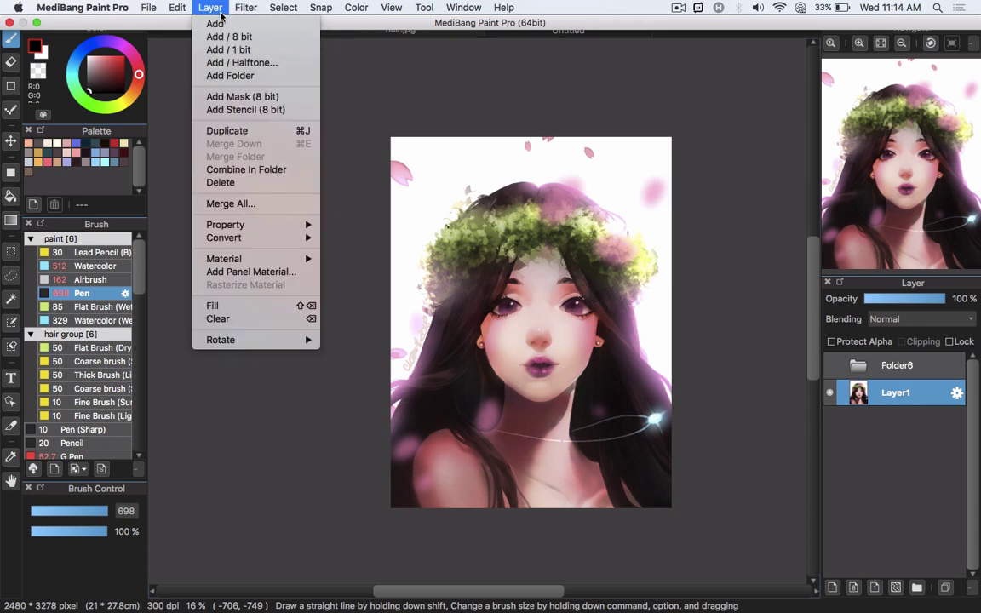
click(295, 132)
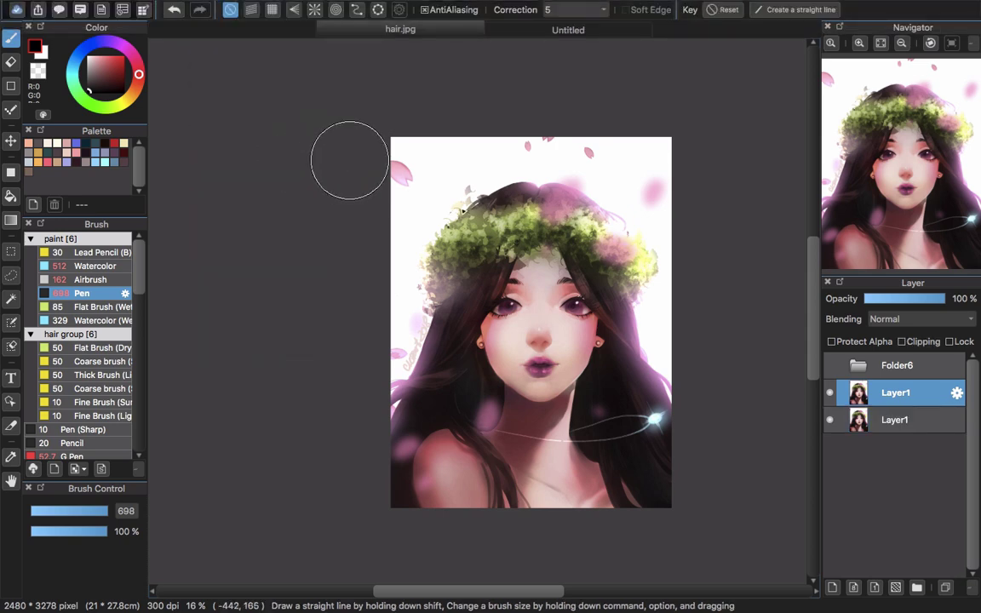
- Rename the upper portrait layer to top and the lower one to bottom
double_click(899, 403)
text(t)
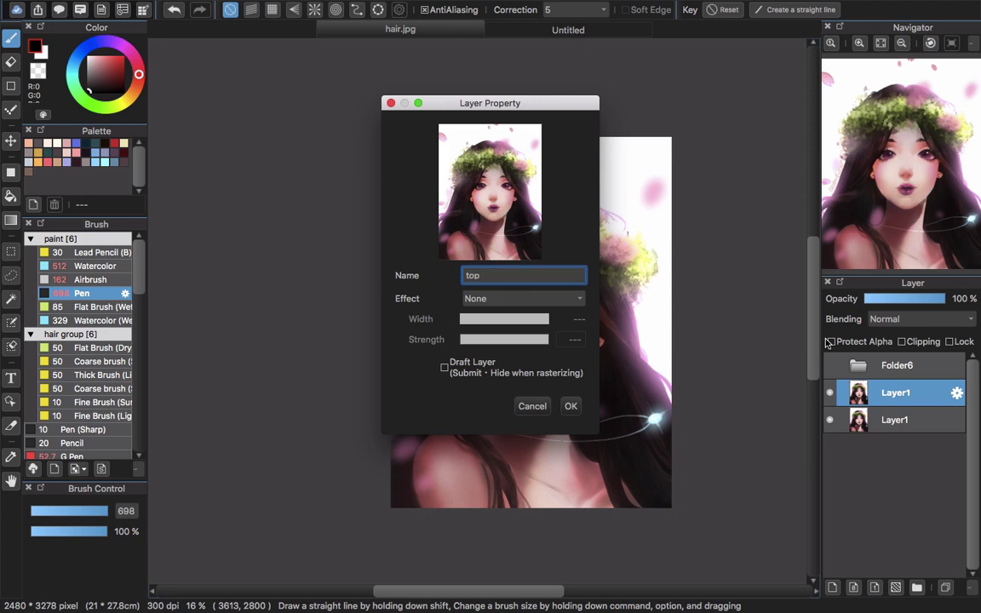
text(op)
key(Return)
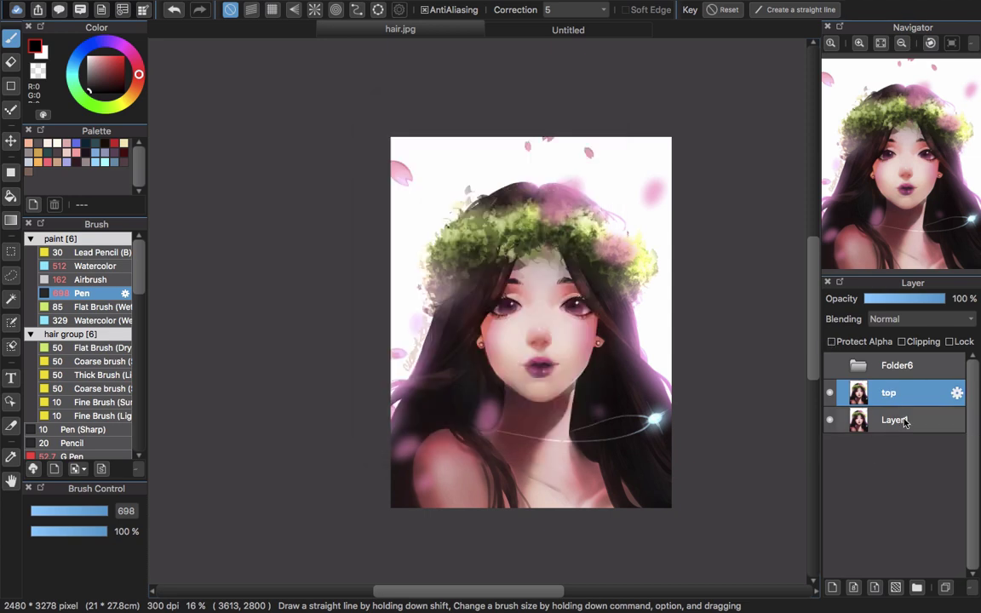
double_click(905, 423)
text(botto)
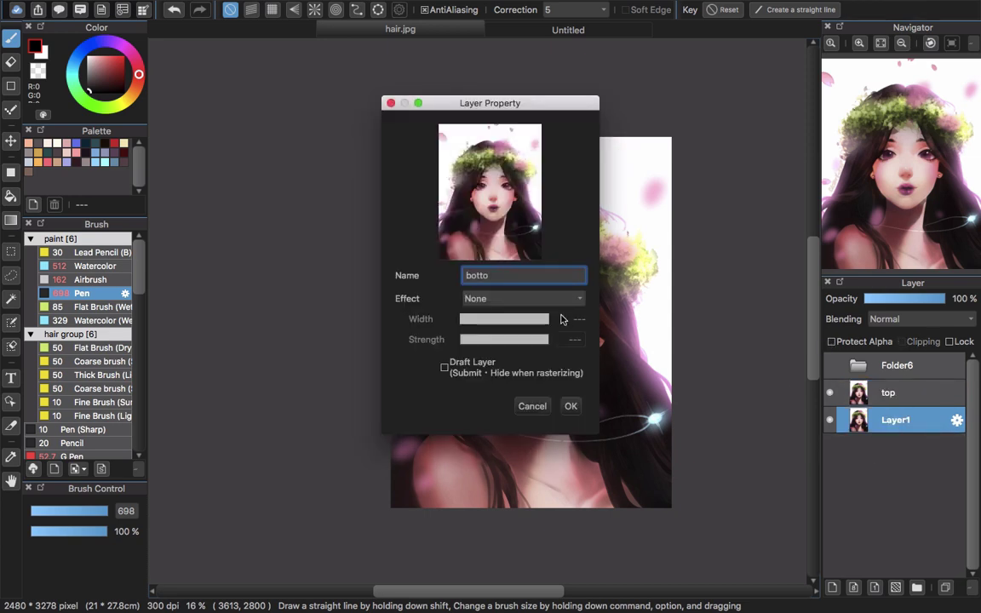
text(m)
key(Return)
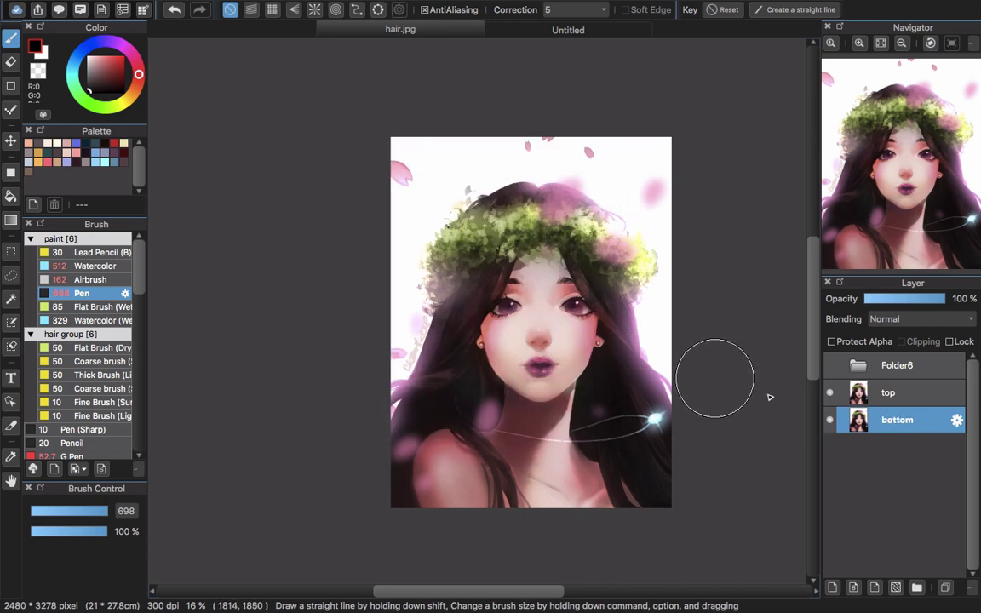
- Add an 8-bit mask to the top layer
click(915, 393)
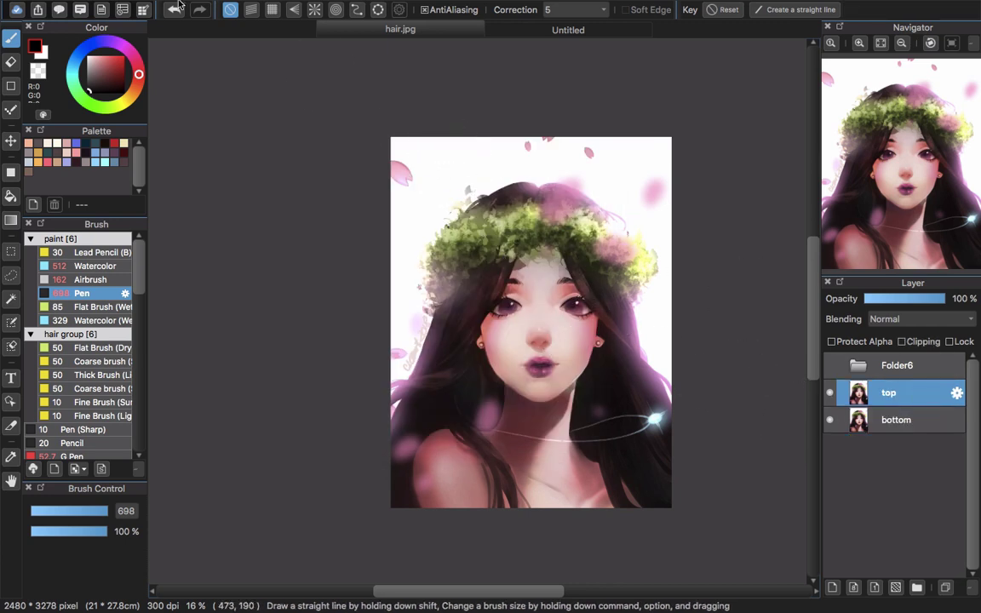
mouse_move(177, 7)
click(243, 7)
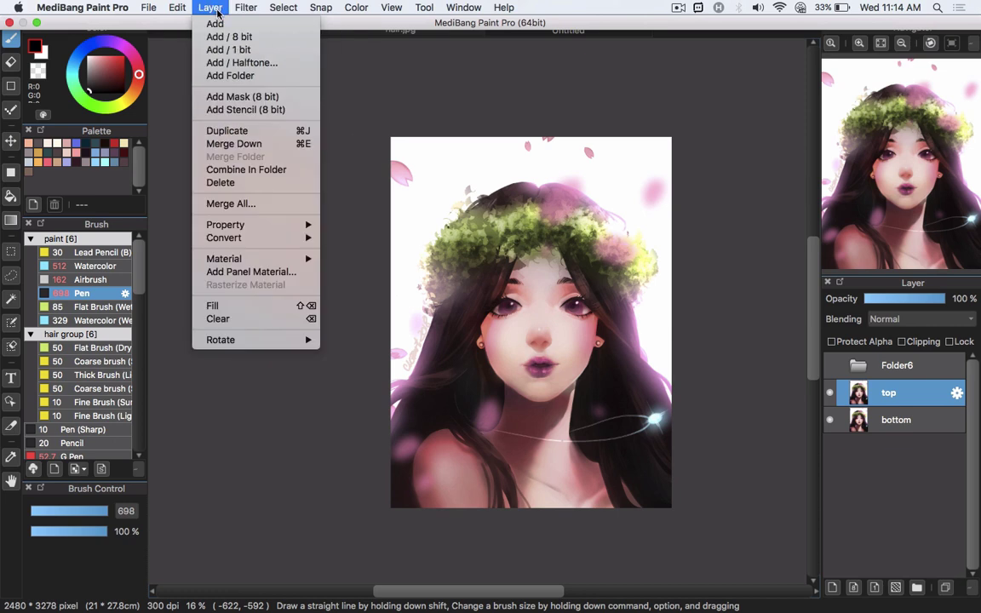
click(264, 98)
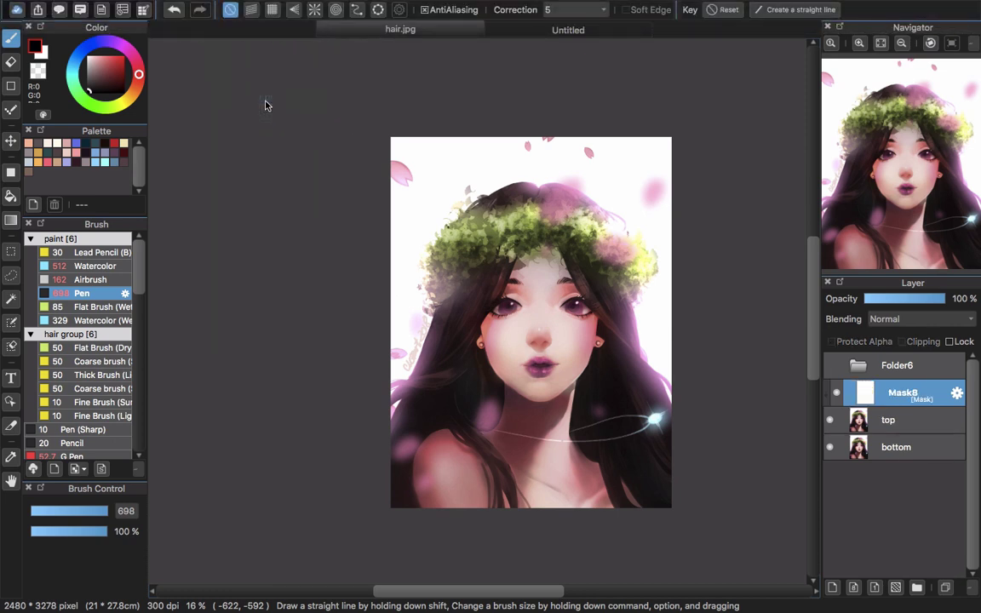
- Hide the top layer and apply Chromatic Aberration with X 13 and Y -17 to the bottom layer
click(908, 430)
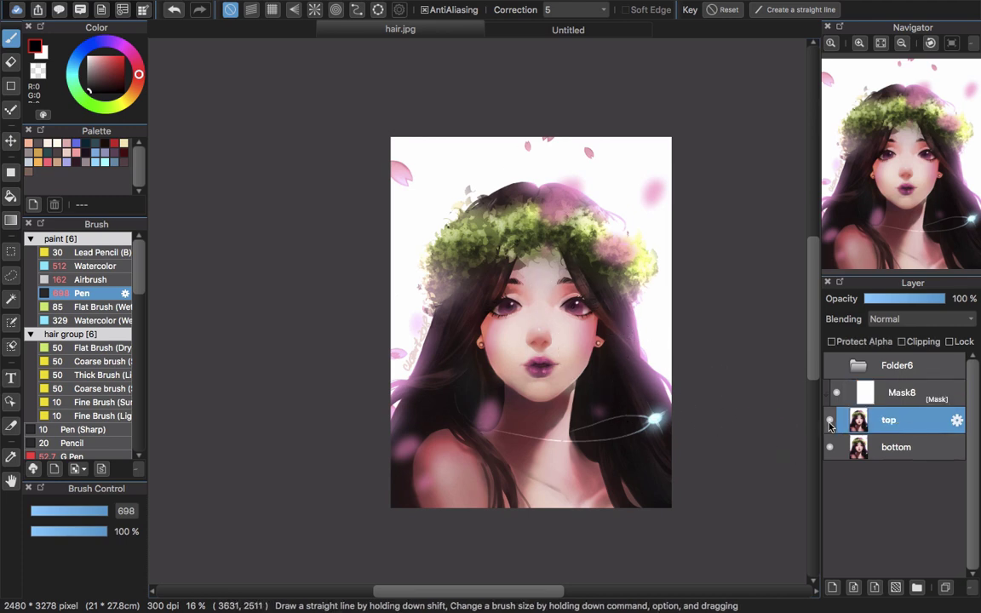
click(896, 447)
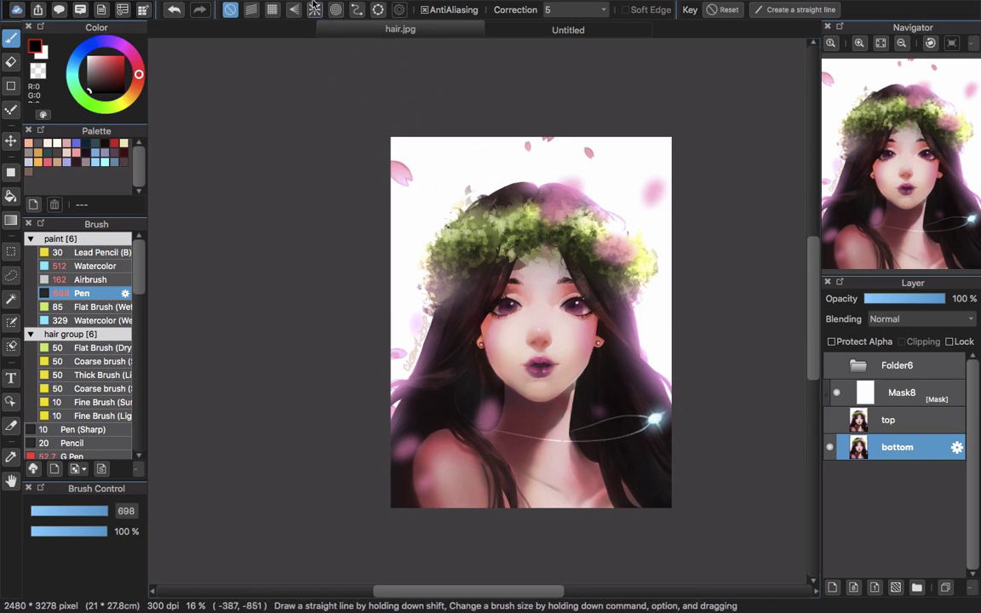
click(283, 7)
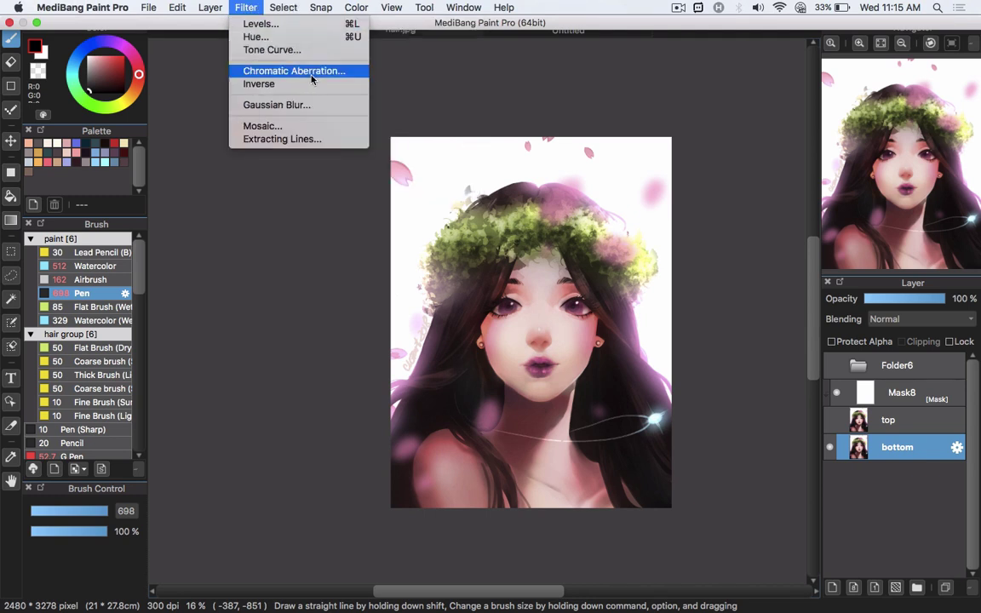
click(312, 71)
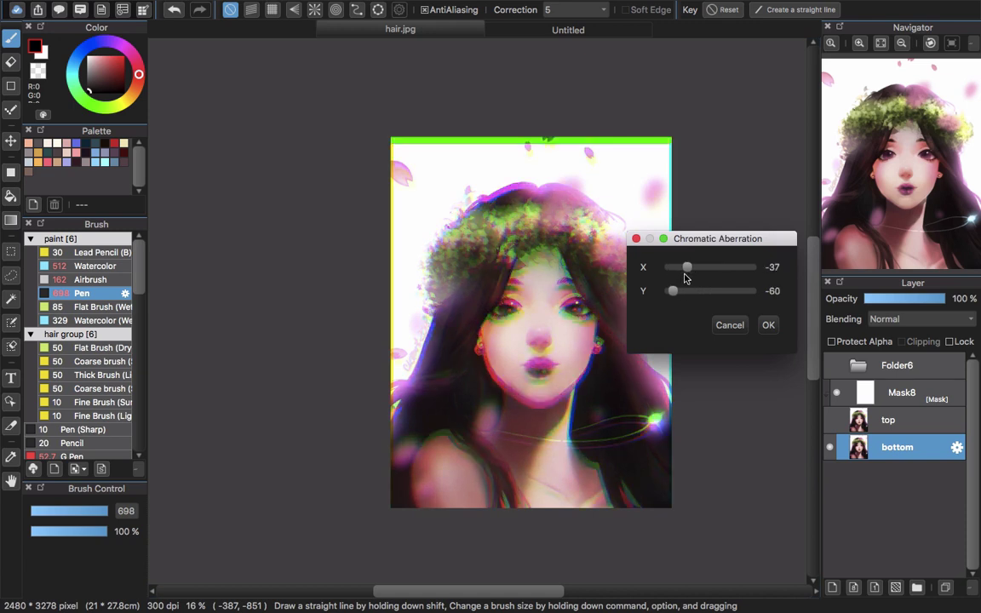
drag(686, 277, 707, 270)
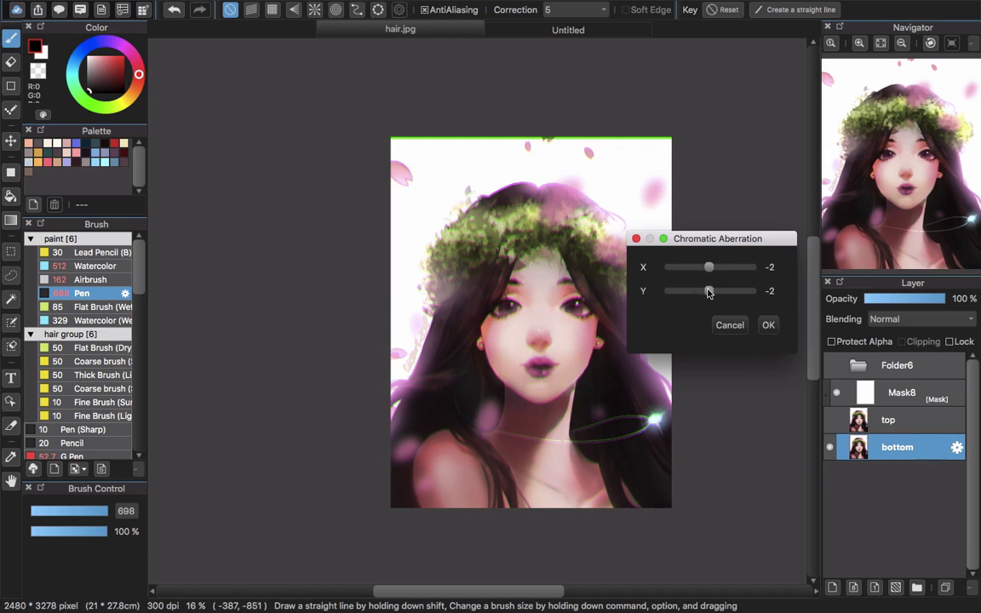
drag(701, 290, 706, 294)
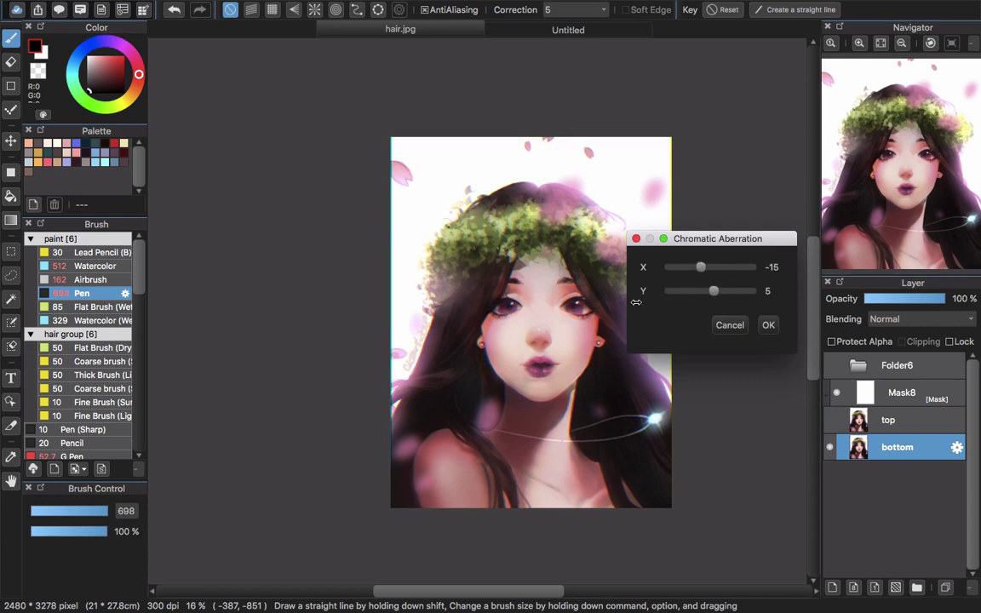
drag(712, 274, 701, 294)
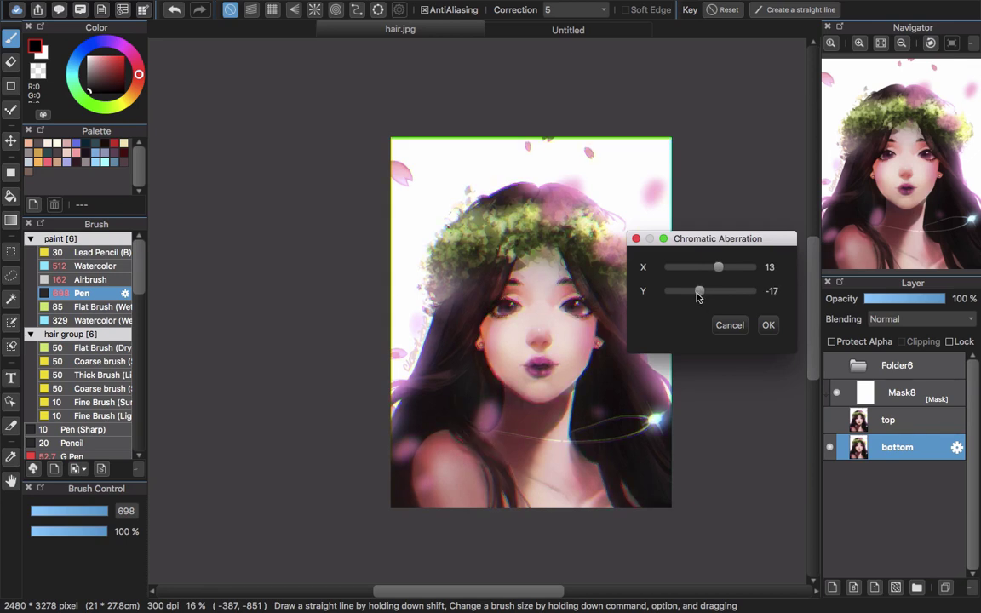
click(768, 326)
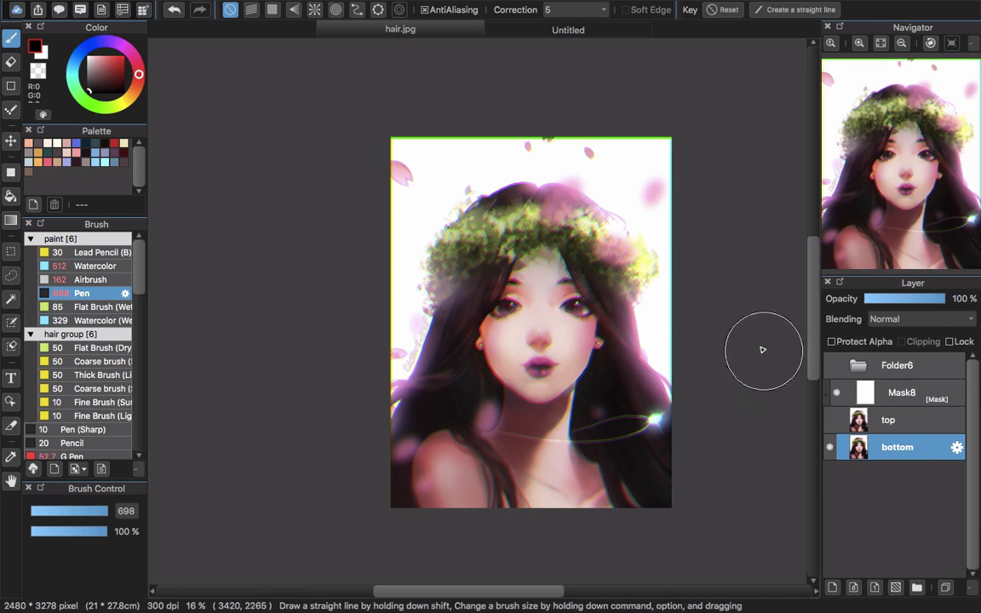
- Show the top layer again and undo the trial brush stroke on Mask8 over the portrait's right-hand eye
click(830, 420)
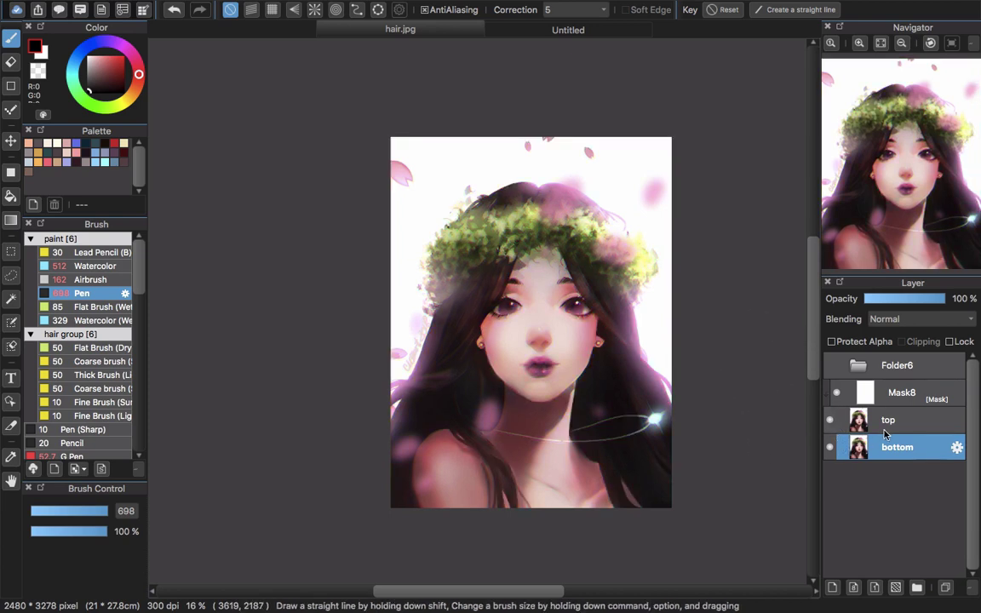
click(912, 404)
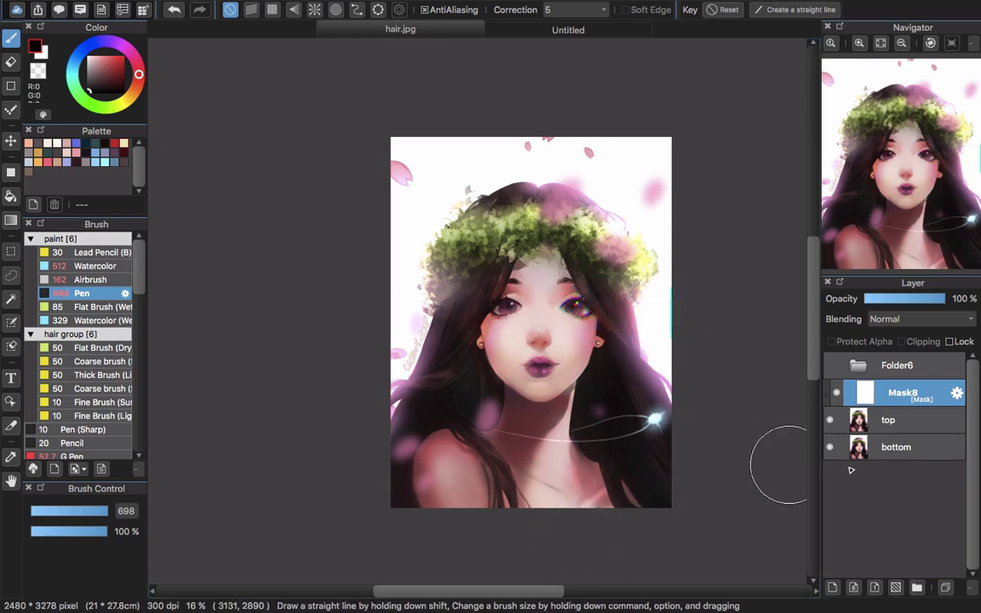
key(super+z)
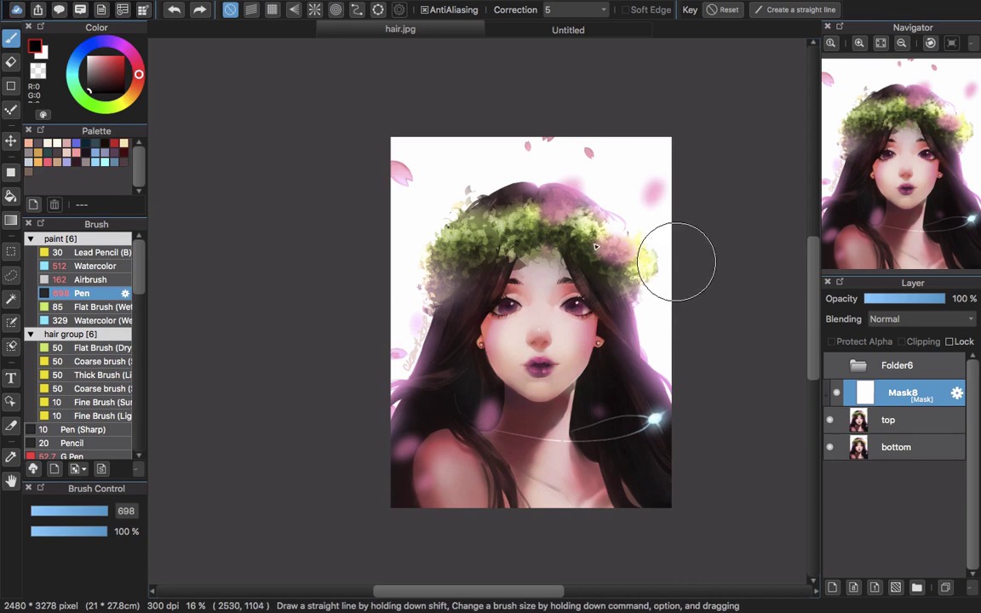
- Draw four thin black filled rectangles on Mask8 across the left-hand eye, the left cheek, the right jaw and the hair at lower left
click(11, 172)
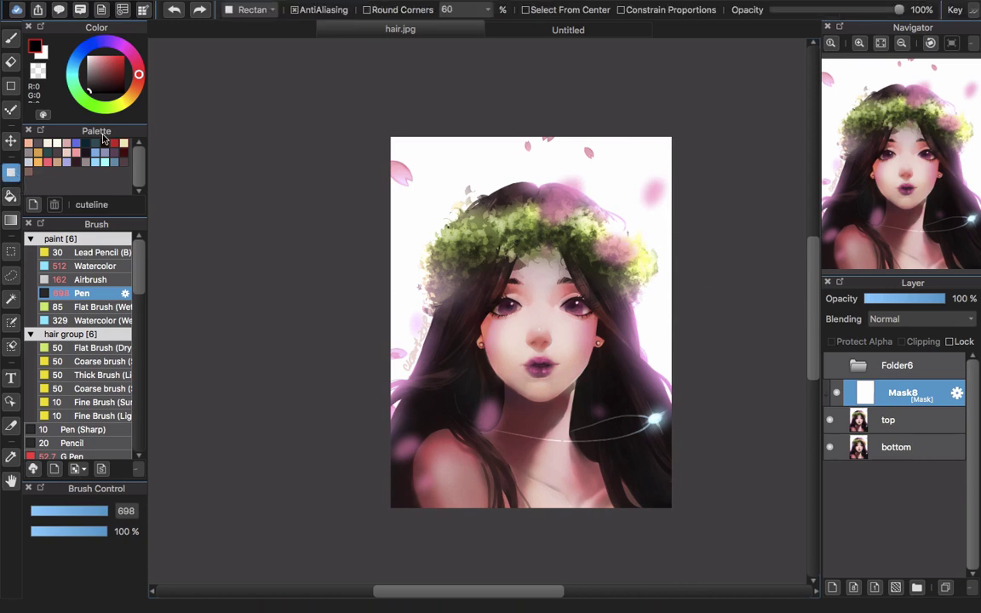
click(266, 12)
click(274, 17)
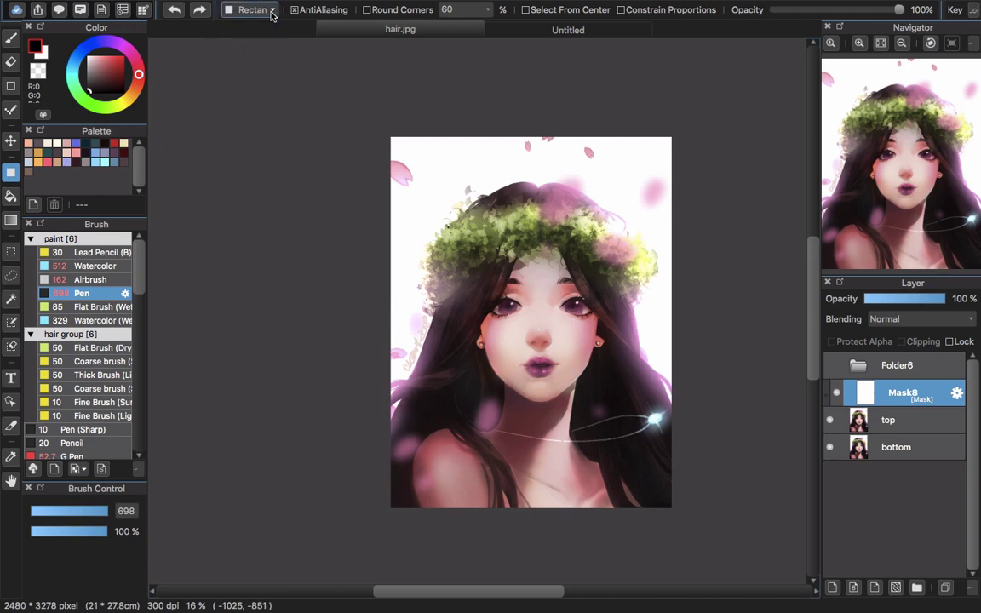
drag(403, 297, 538, 303)
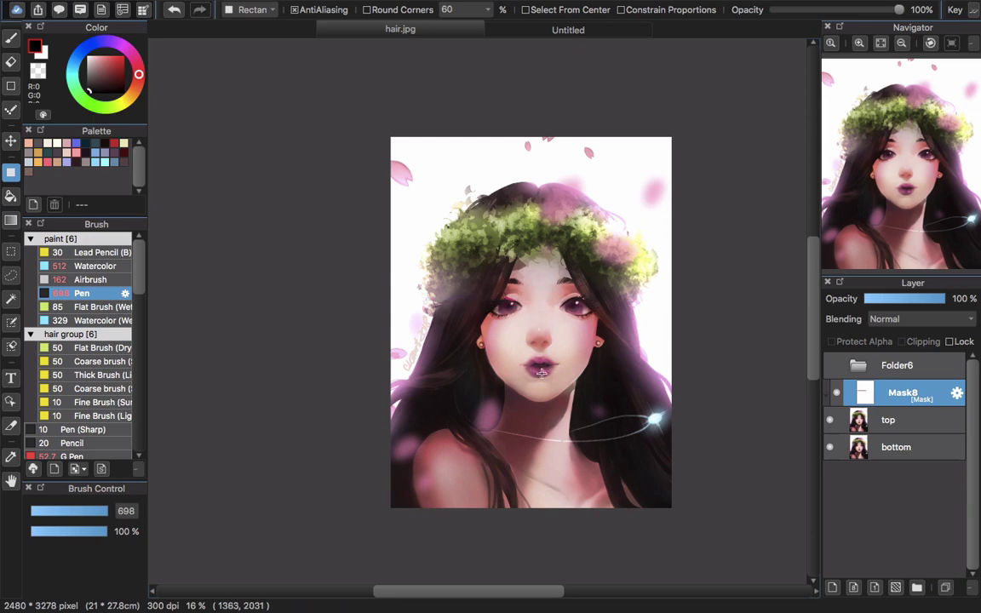
drag(436, 302, 564, 316)
key(ctrl+z)
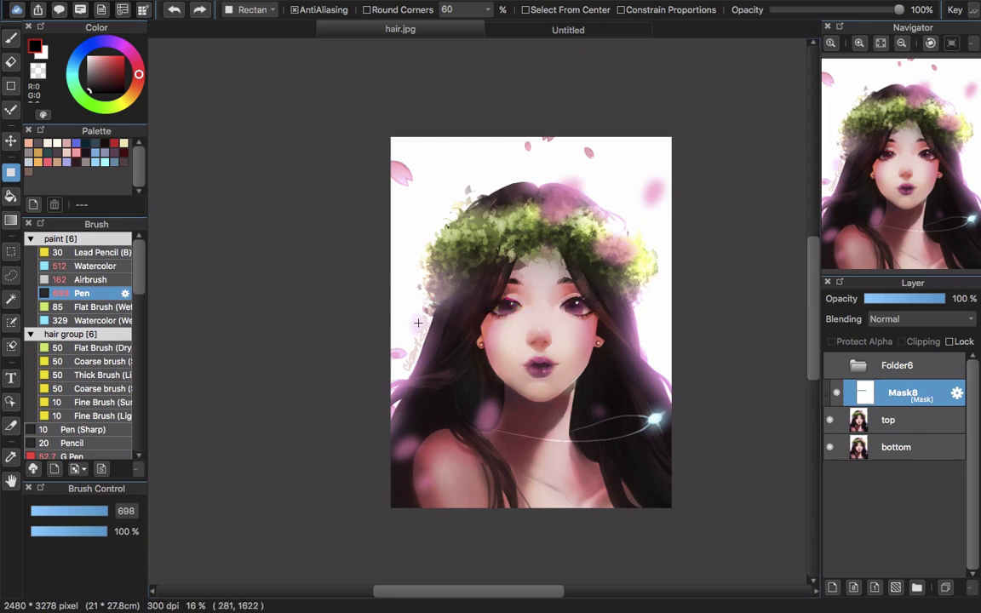
drag(415, 324, 506, 341)
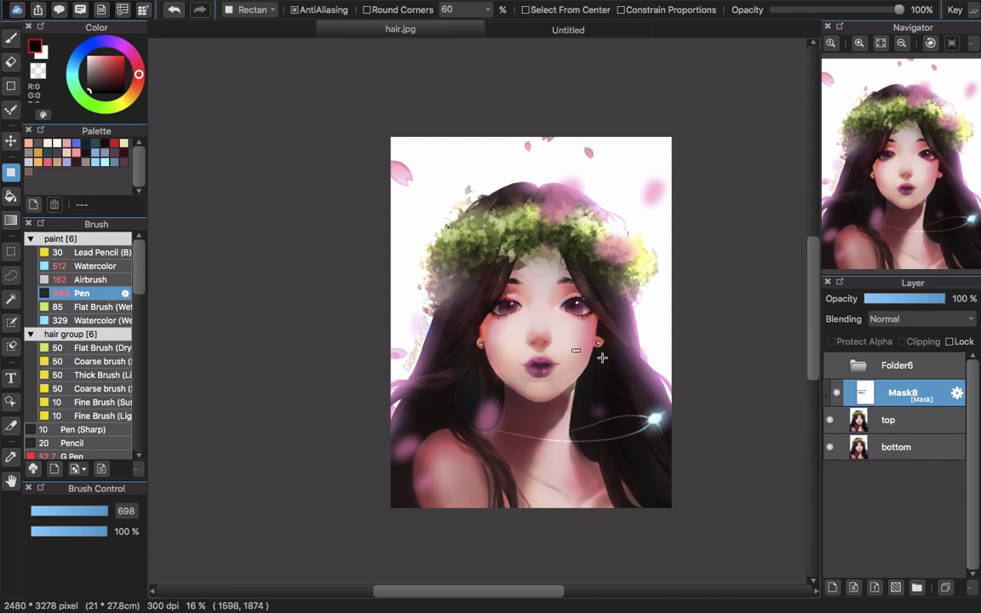
drag(573, 350, 668, 358)
drag(410, 423, 508, 430)
- Shift the bottom layer slightly with the Move tool to offset the strips revealed through the mask
click(913, 452)
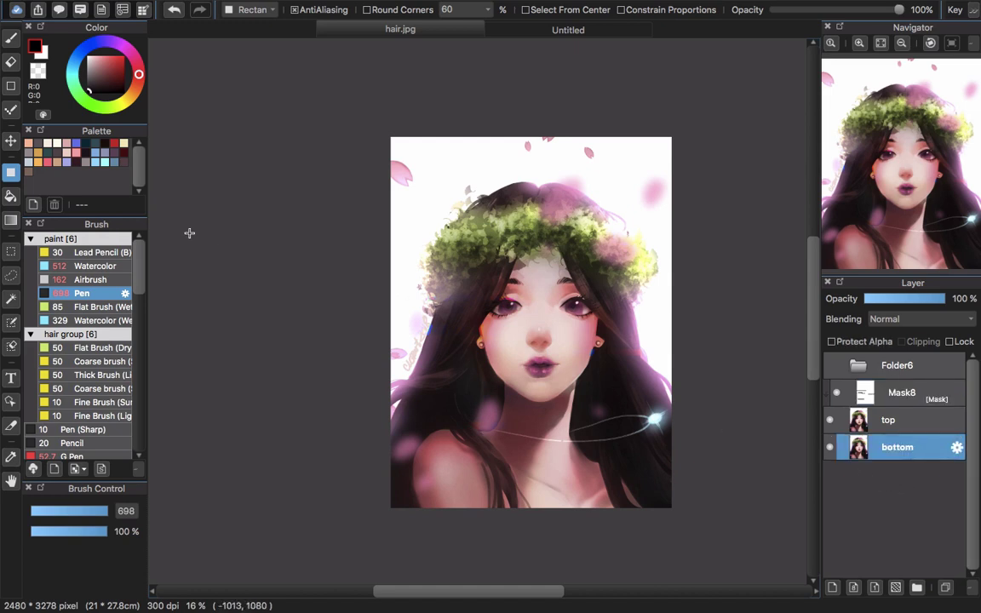
click(11, 140)
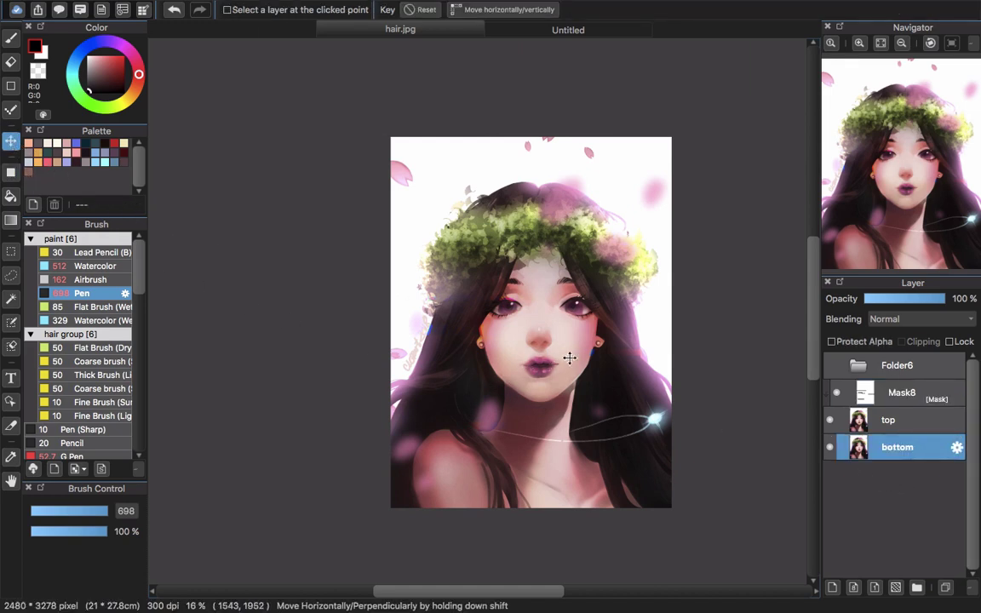
mouse_move(569, 357)
mouse_down()
mouse_move(593, 344)
mouse_move(562, 351)
mouse_move(593, 358)
mouse_move(567, 356)
mouse_move(583, 350)
mouse_up()
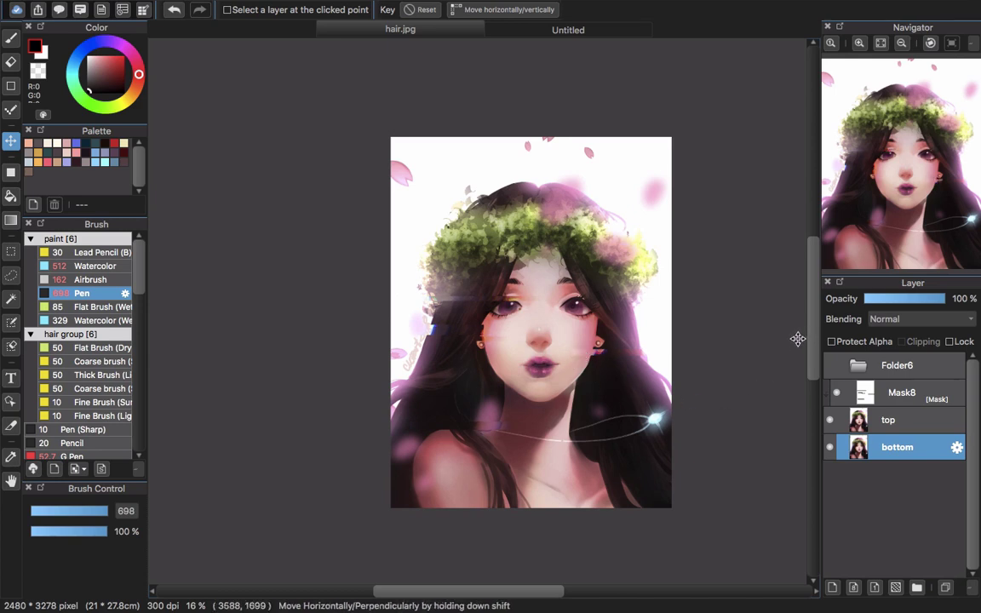
- Draw four more filled black rectangles on Mask8 across the right-hand eye, the side of the neck and the lower right-hand hair
click(852, 390)
key(b)
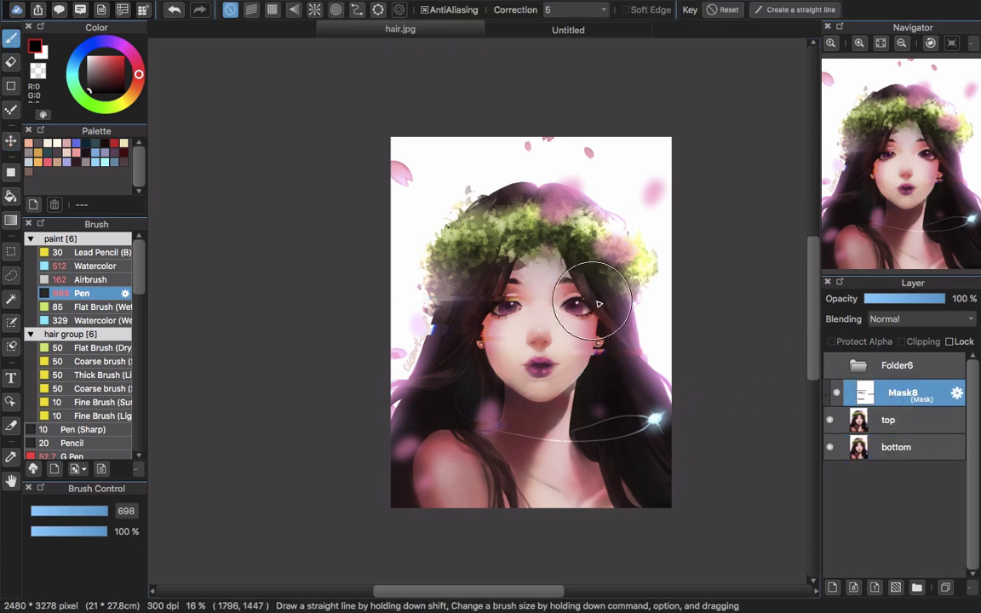
key(u)
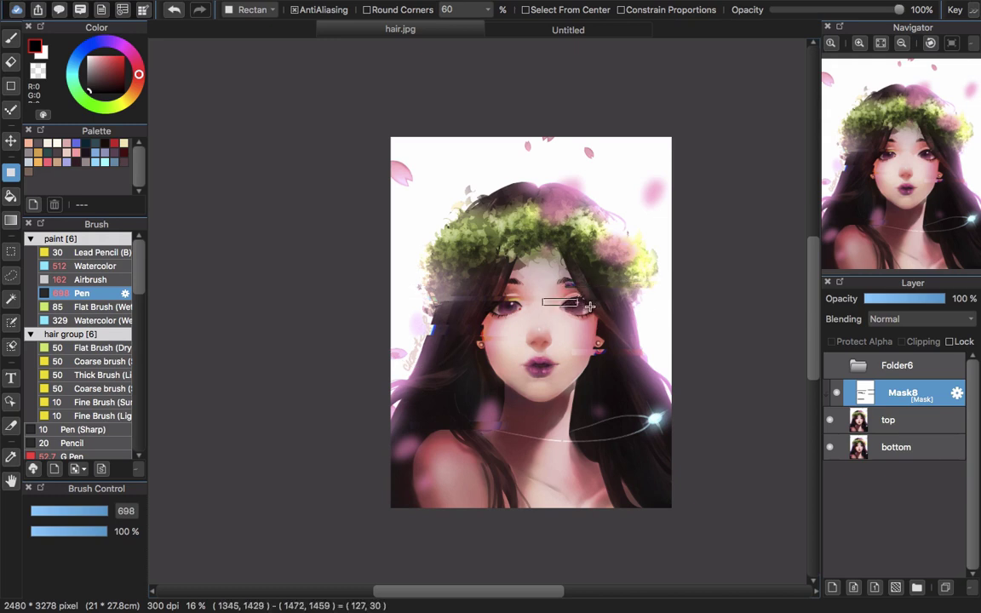
drag(590, 306, 588, 304)
drag(541, 387, 669, 391)
drag(543, 416, 677, 430)
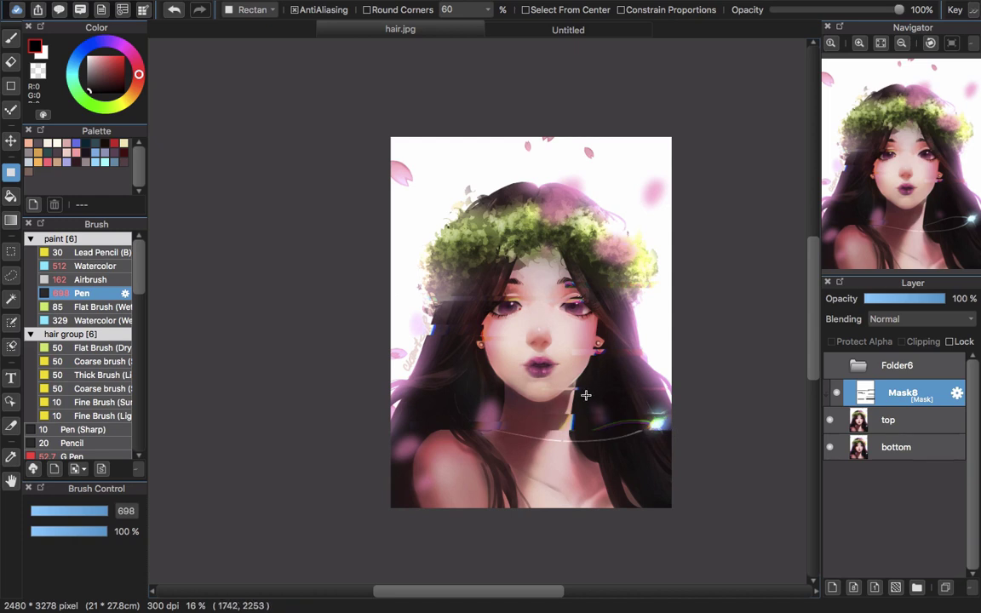
drag(586, 395, 603, 410)
- Move the bottom layer slightly up and to the left to increase the offset of the revealed strips
click(907, 451)
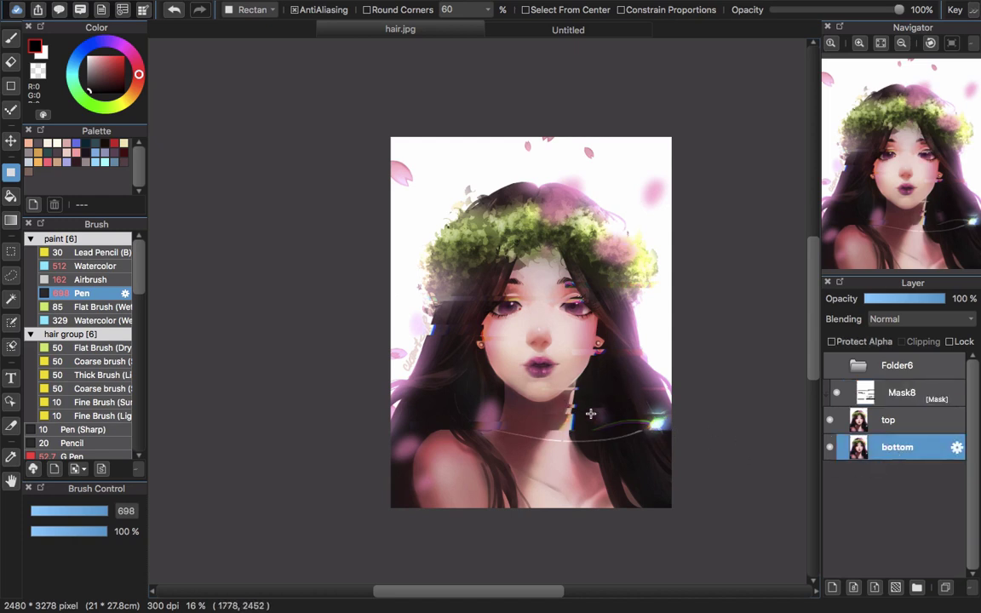
key(v)
drag(583, 405, 575, 400)
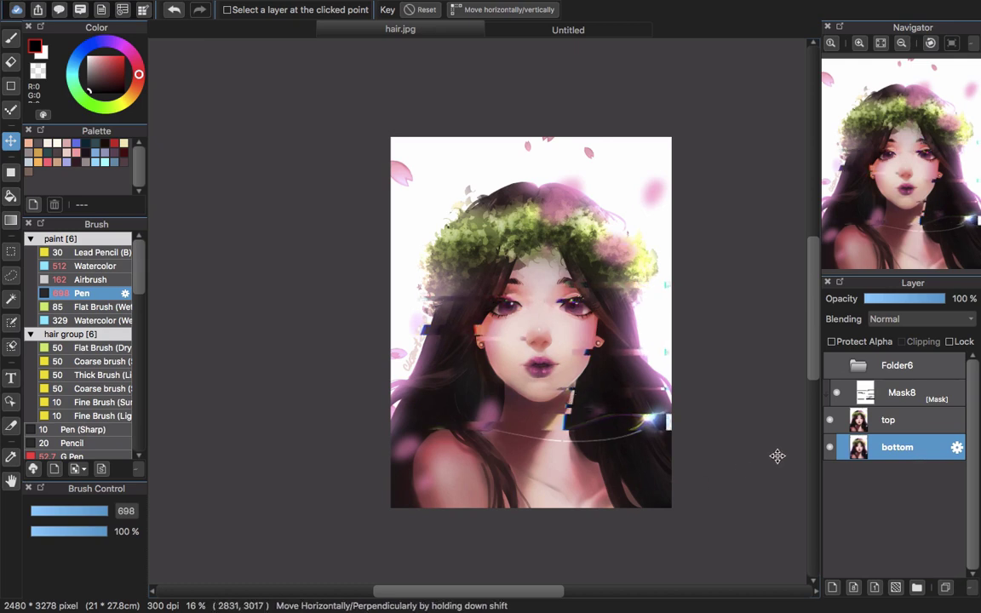
- Add a new layer above Mask8 and cover the whole canvas with a filled mid-gray rectangle (RGB 152)
click(908, 397)
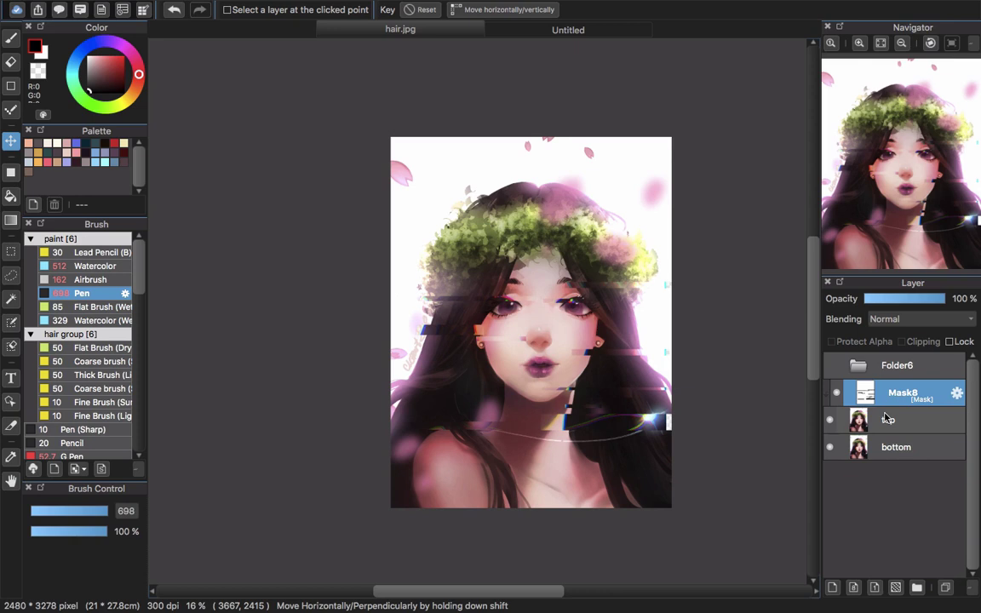
click(832, 587)
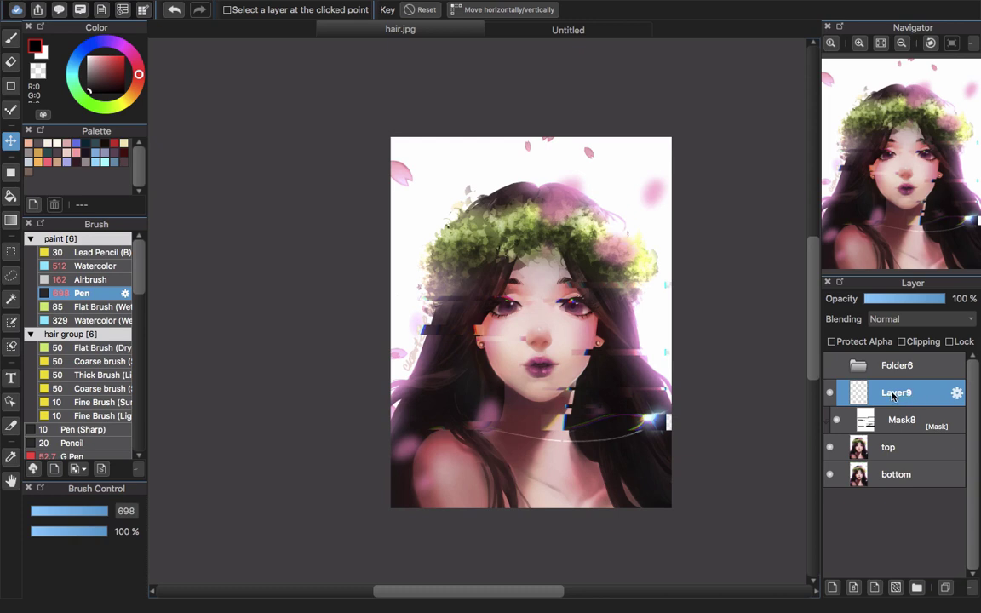
click(83, 74)
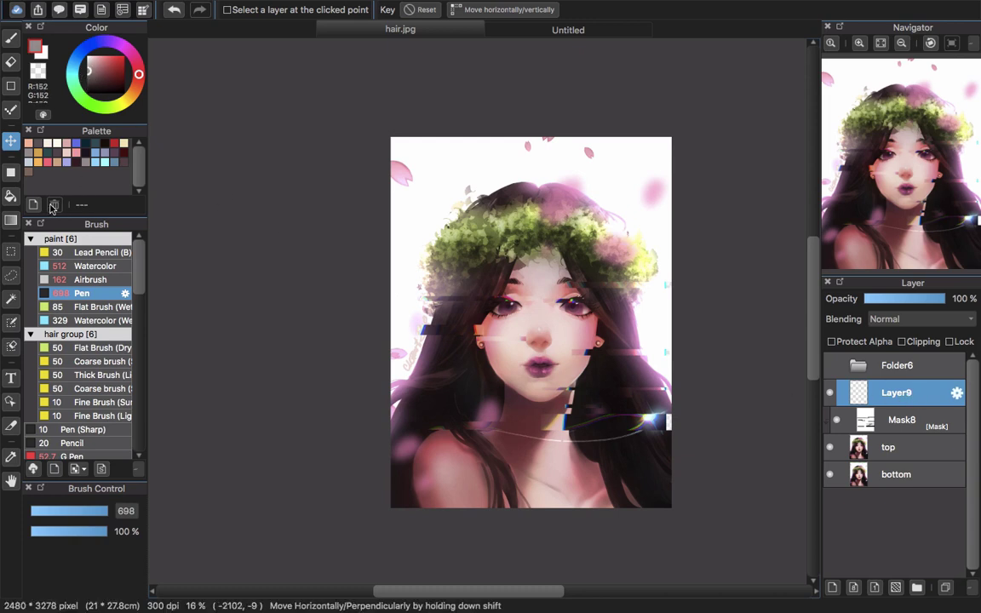
click(10, 172)
drag(291, 79, 756, 574)
key(super+u)
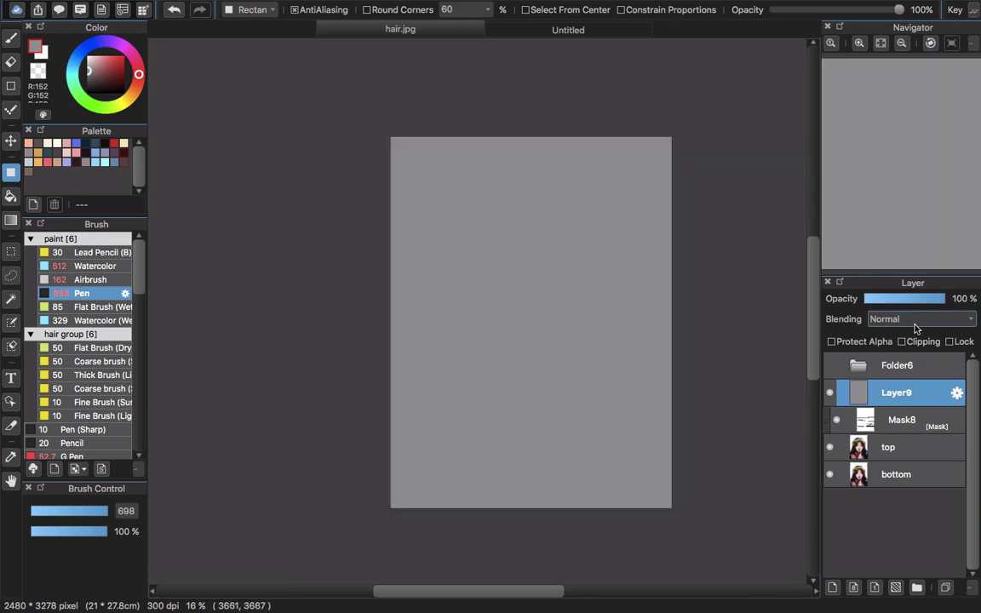
- Set the gray layer's blending mode to Multiply at 100% opacity
click(919, 320)
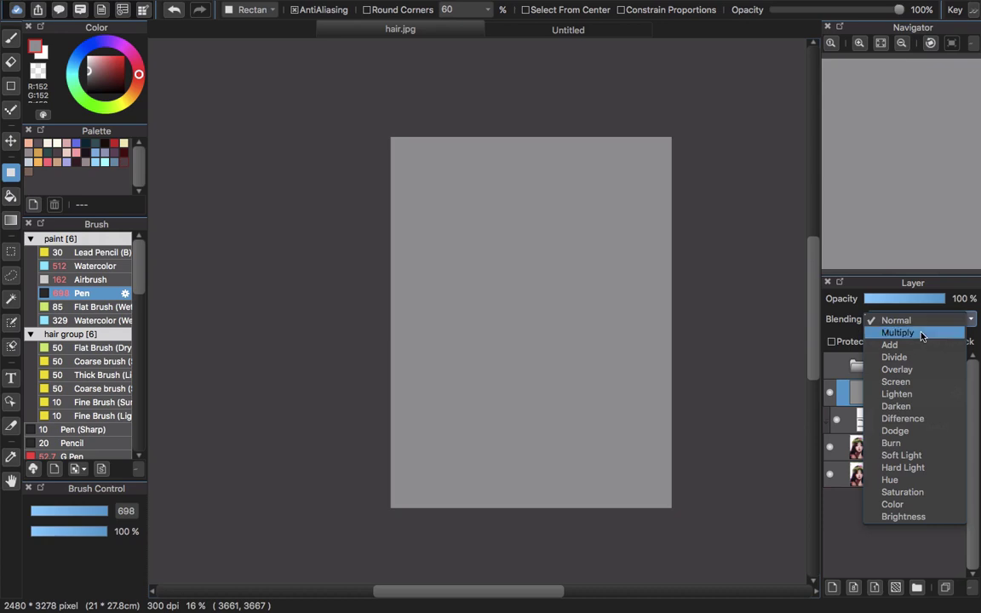
click(921, 334)
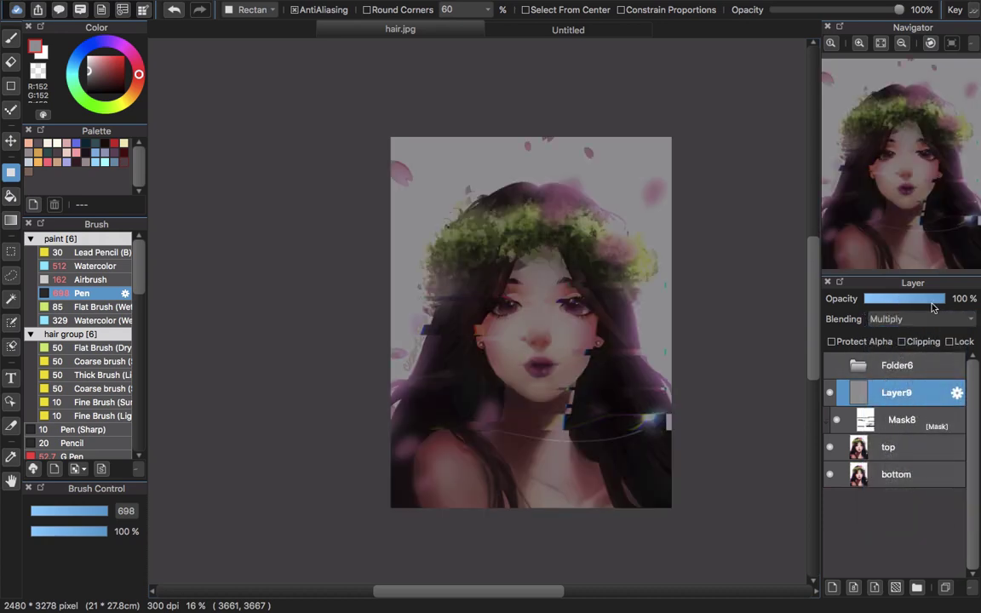
drag(934, 307, 959, 304)
key(super+u)
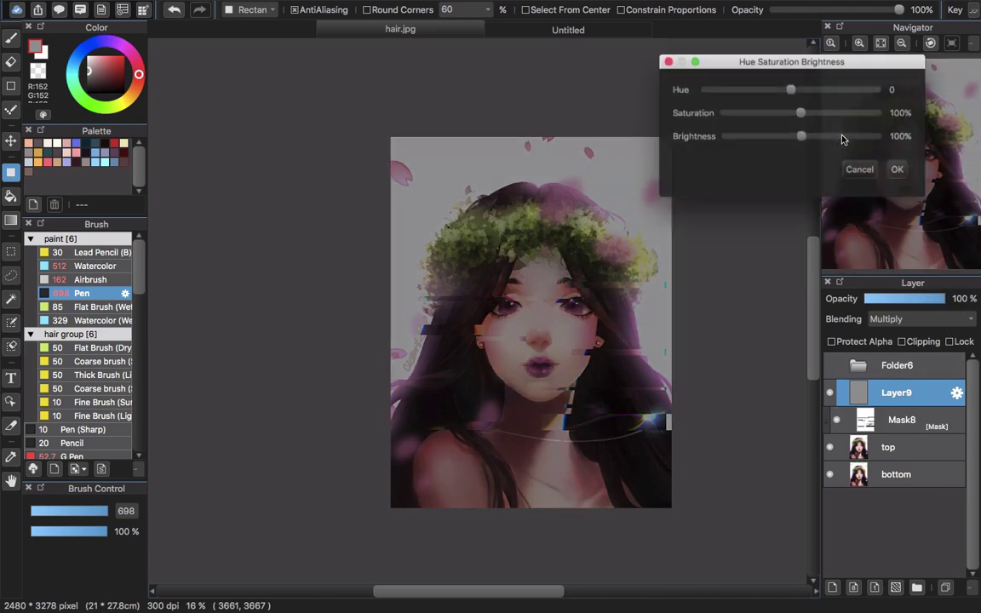
drag(802, 136, 834, 136)
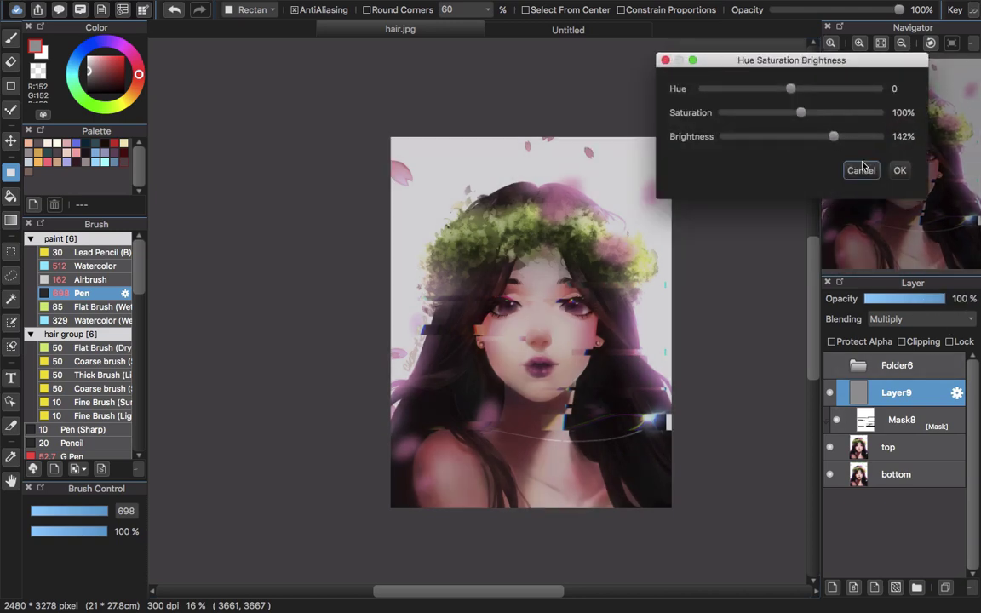
click(859, 171)
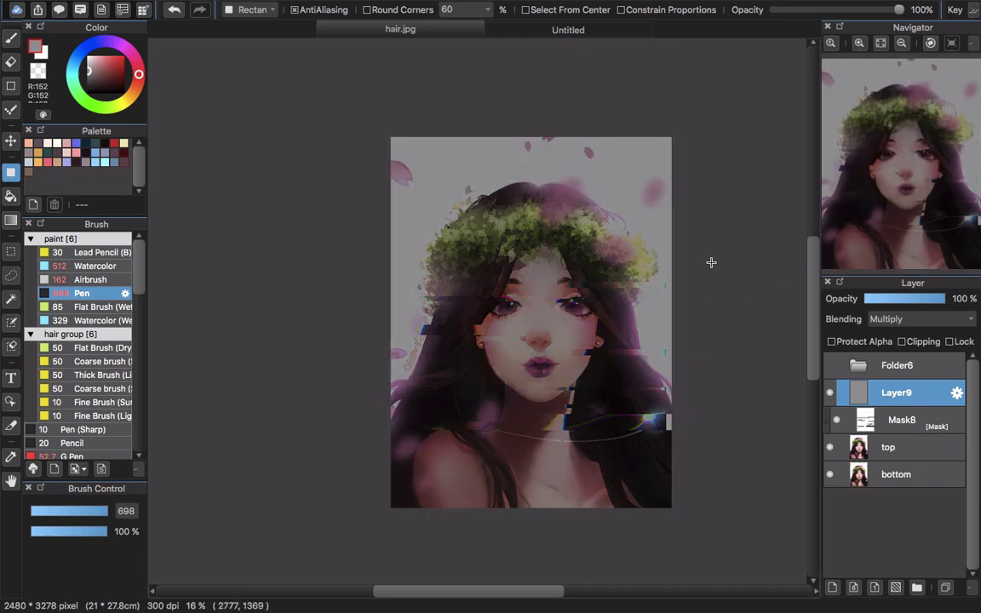
- Add a new layer above the gray layer and clip it to that layer
click(833, 588)
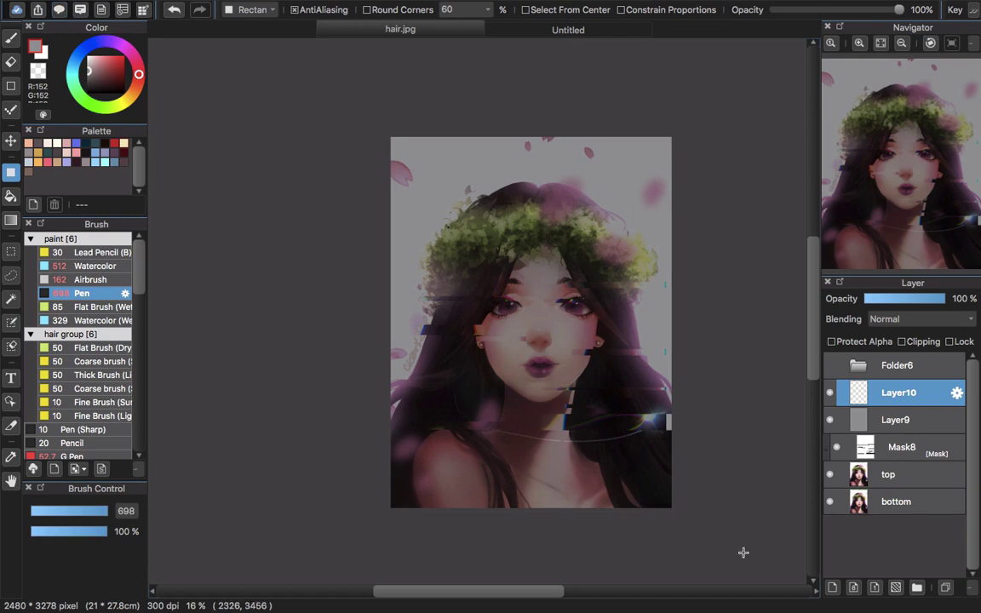
click(924, 343)
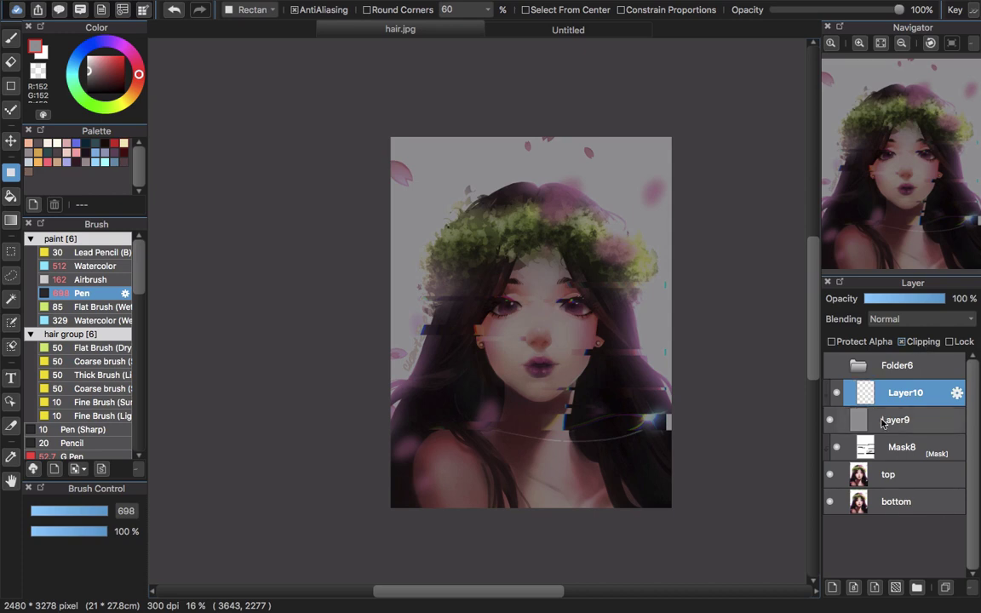
- Locate the MS000088-350 Line effect 2 tone in the materials library and its cloud catalog, and view its preview
click(58, 10)
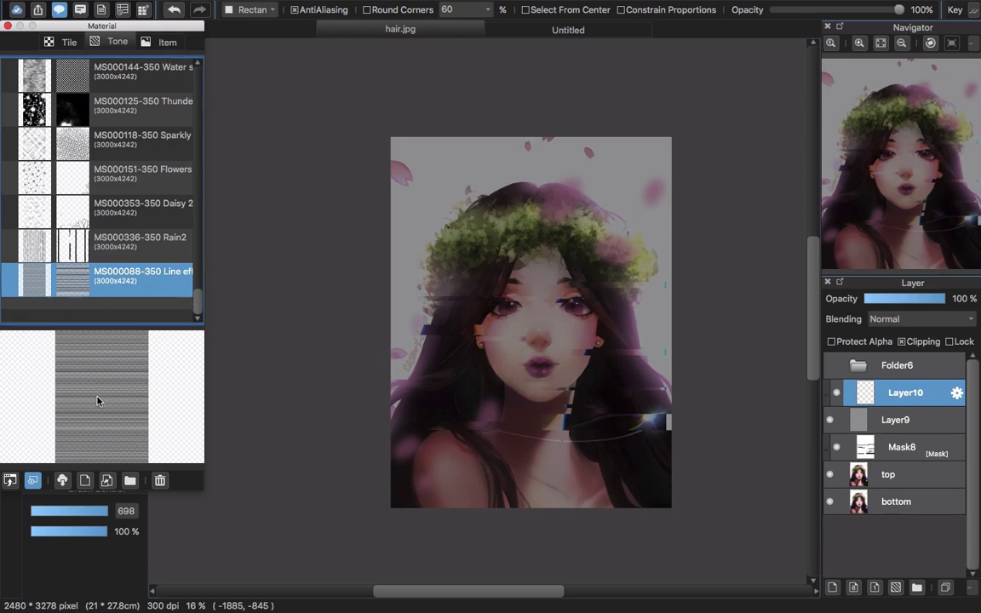
click(63, 481)
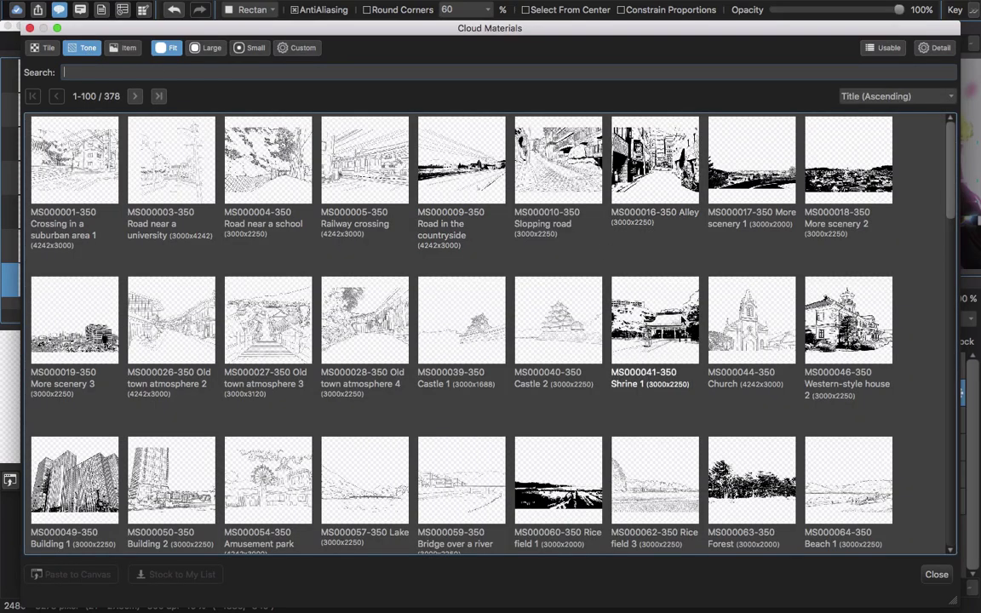
scroll(950, 238, down, 1)
scroll(950, 238, down, 5)
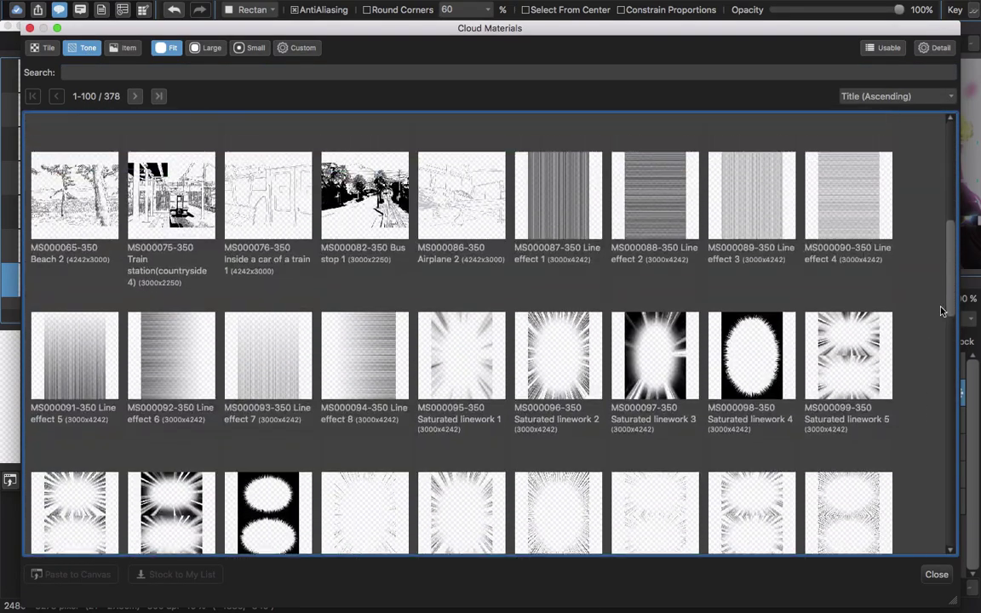
click(635, 219)
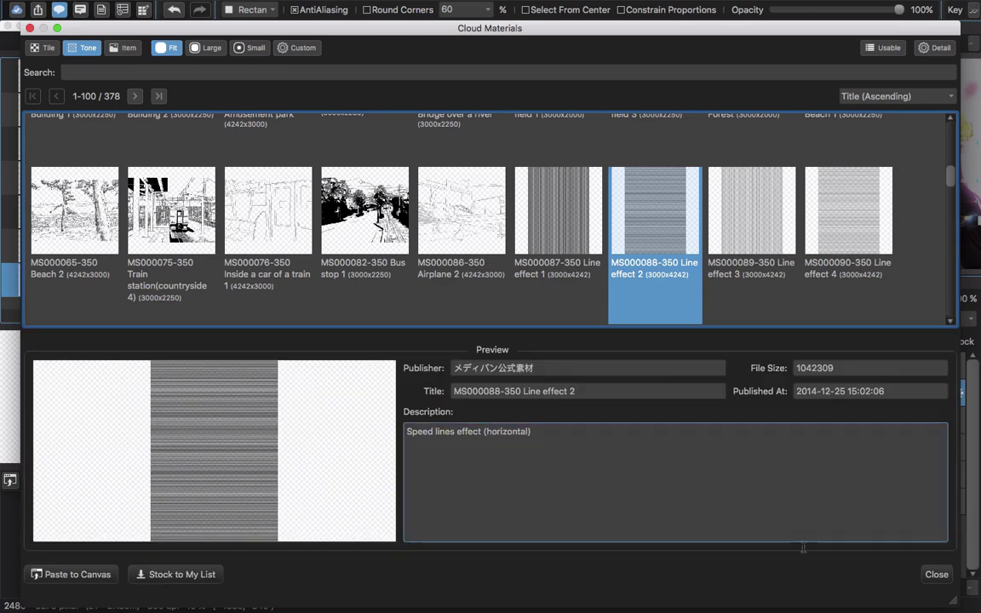
click(937, 574)
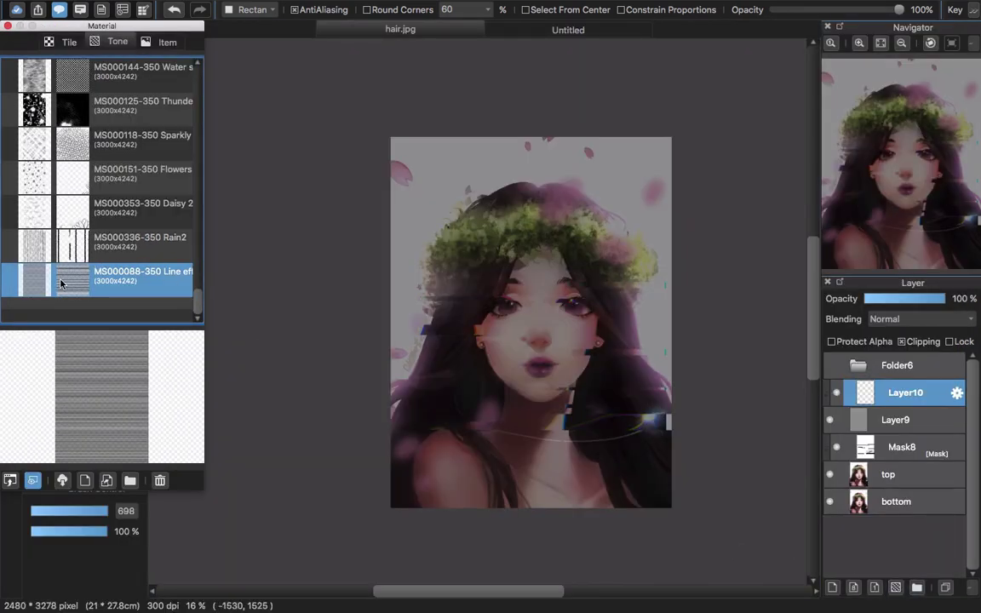
- Place the MS000088-350 Line effect 2 tone on the clipped layer with its zoom set to 200%
drag(60, 284, 494, 297)
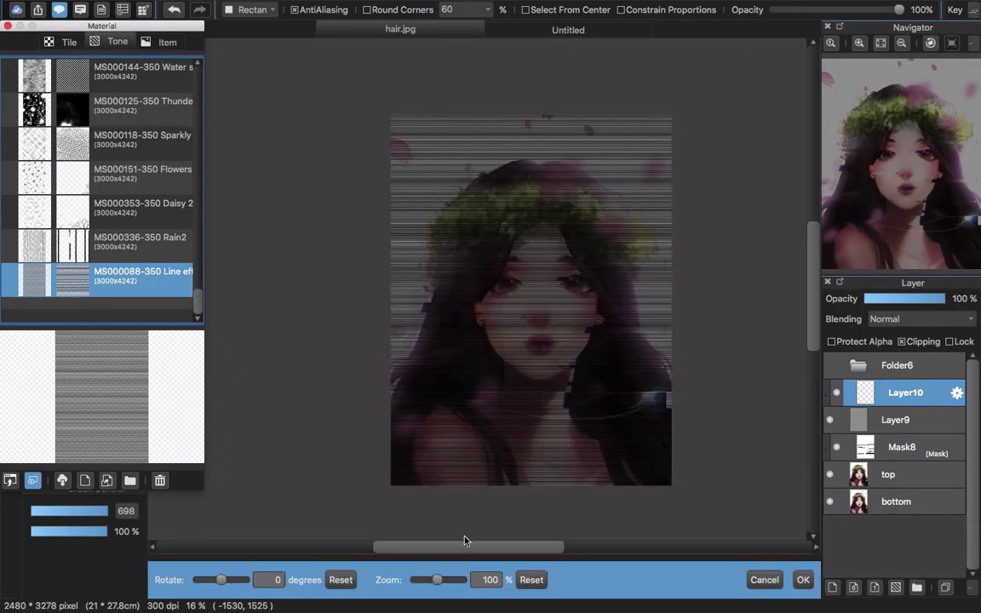
drag(440, 586, 464, 582)
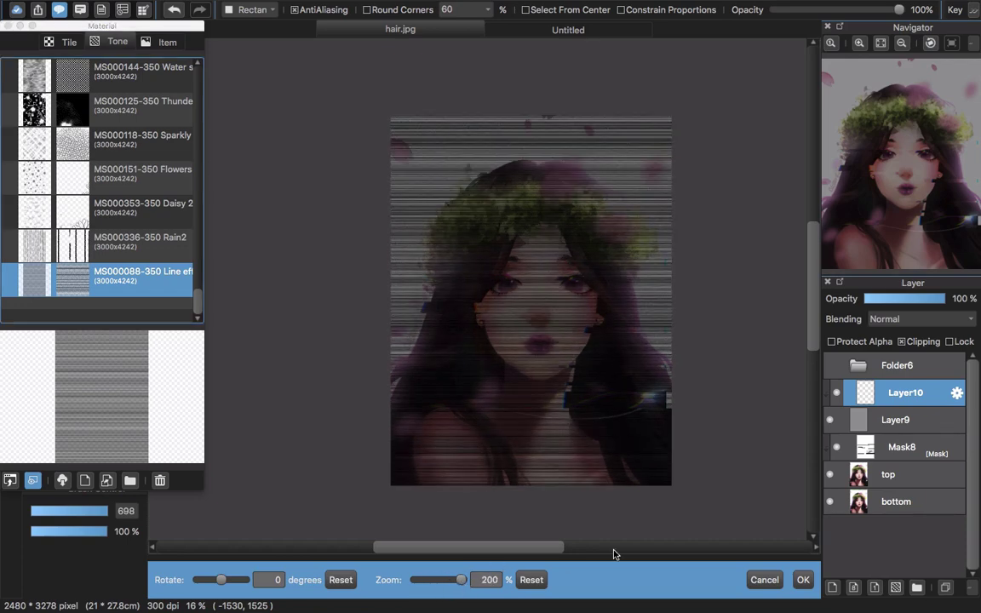
click(803, 580)
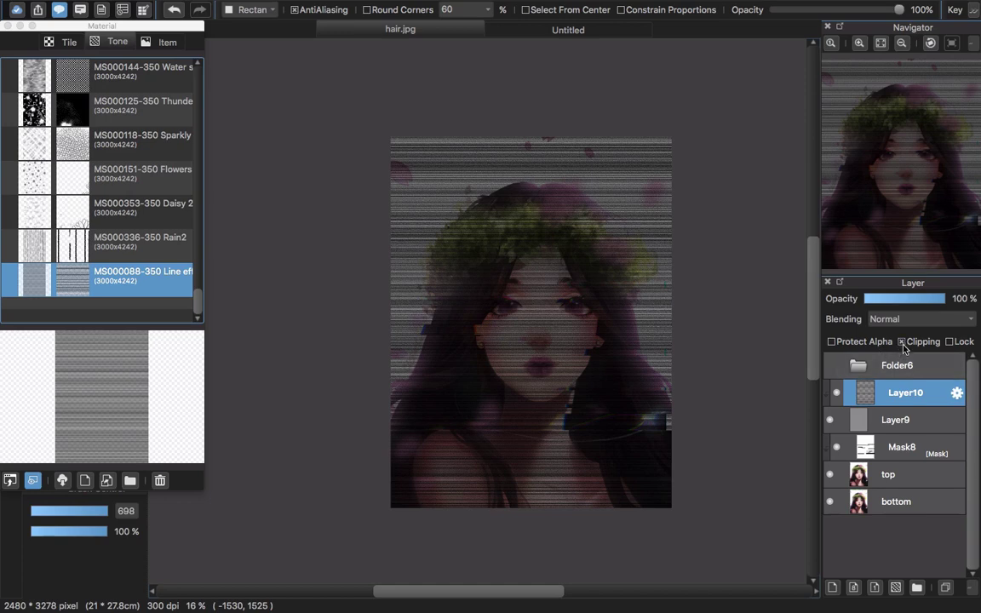
- Lower the line tone layer's opacity to 23%, close the materials library and merge the layer into the gray Multiply layer
click(885, 300)
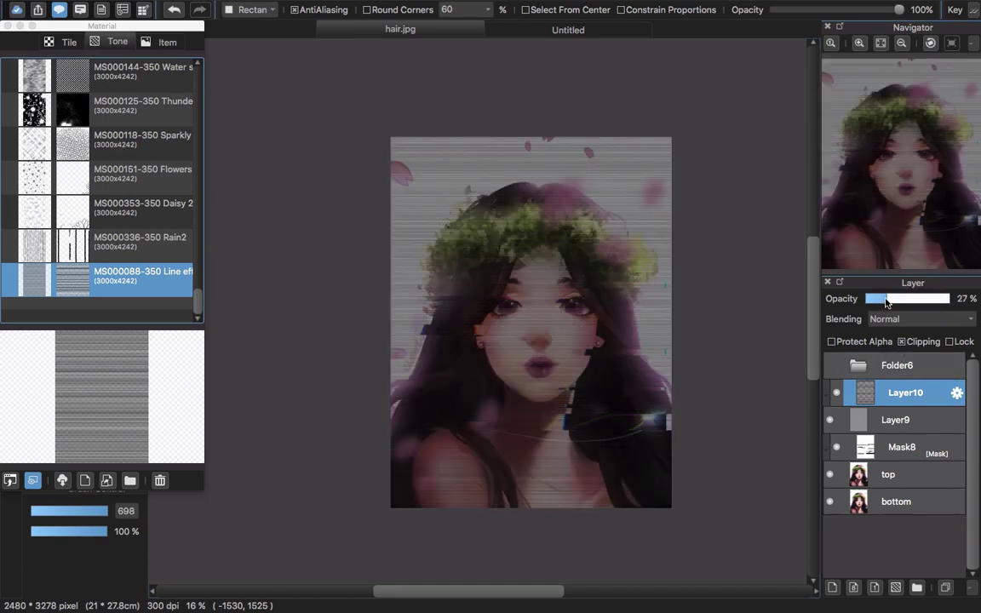
click(884, 300)
click(19, 26)
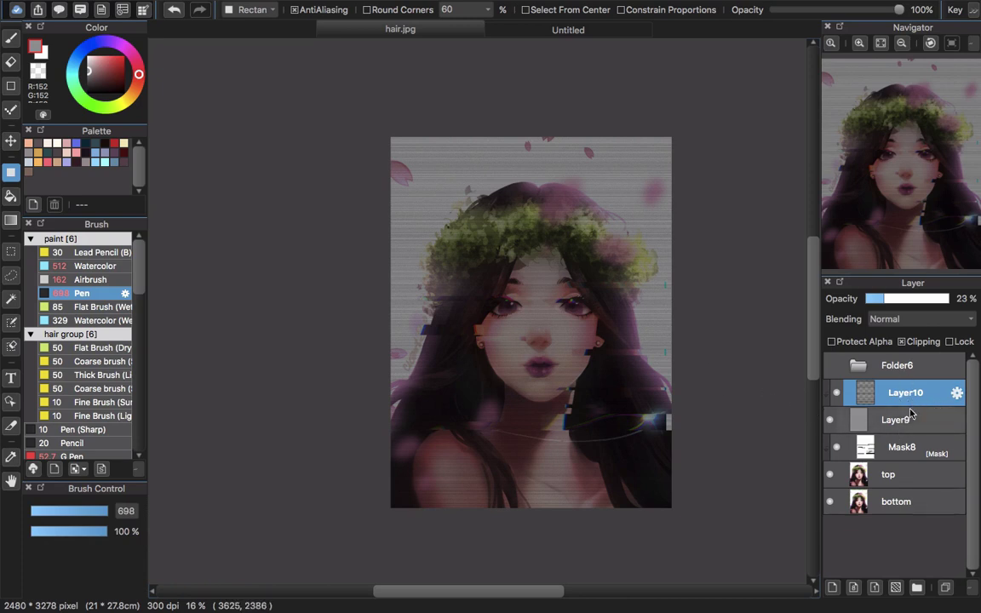
key(Delete)
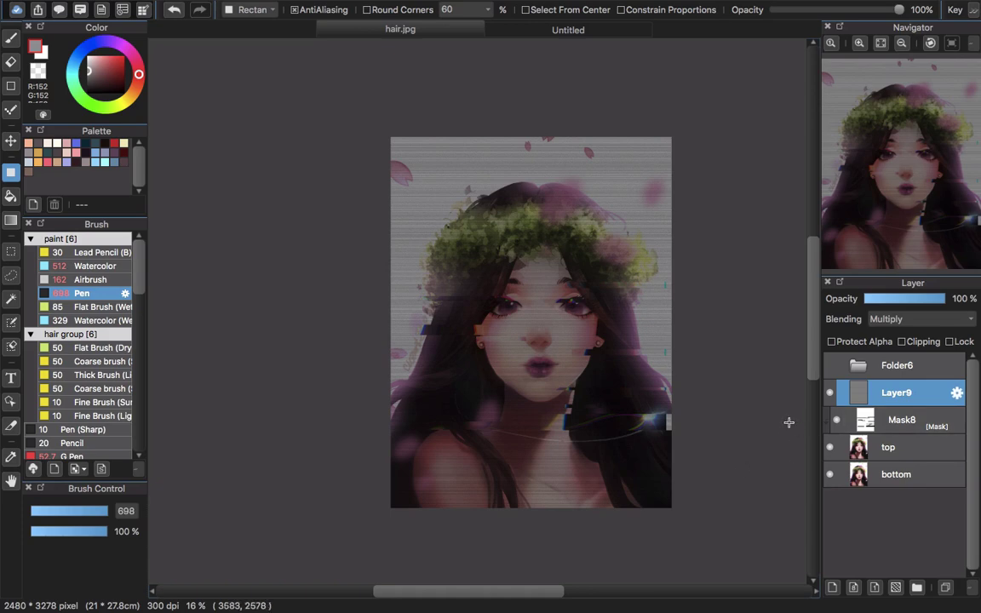
scroll(573, 347, up, 2)
scroll(598, 344, down, 2)
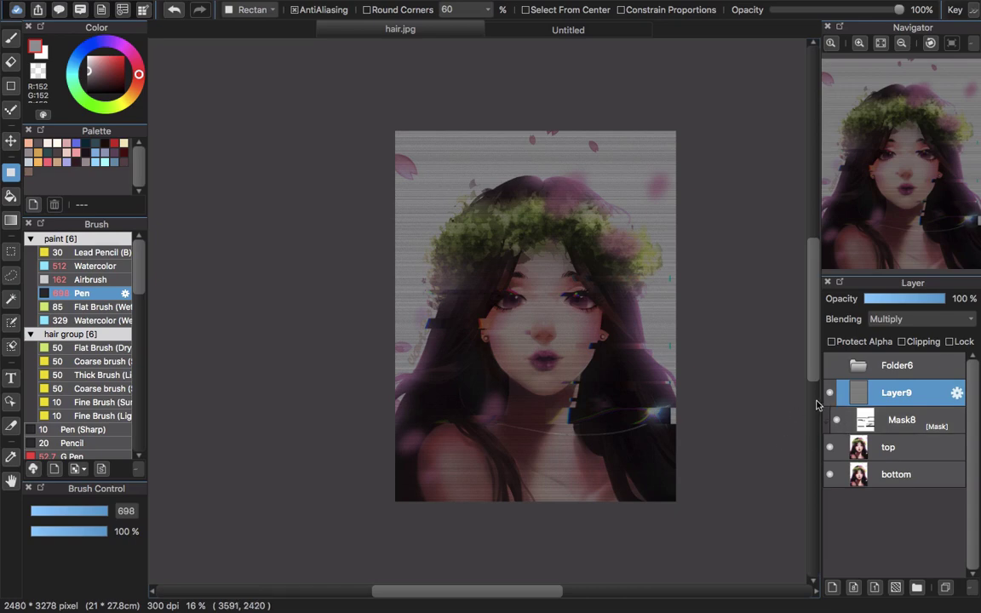
- Make Folder6 and its hidden Layer4 visible to show the finished example, and collapse the folder again
click(831, 366)
click(840, 367)
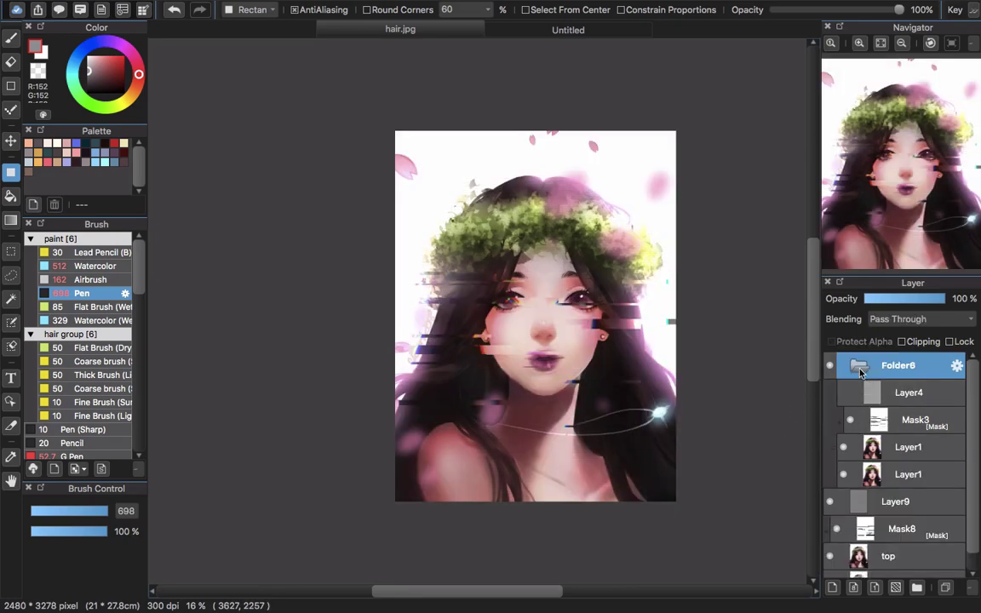
click(845, 394)
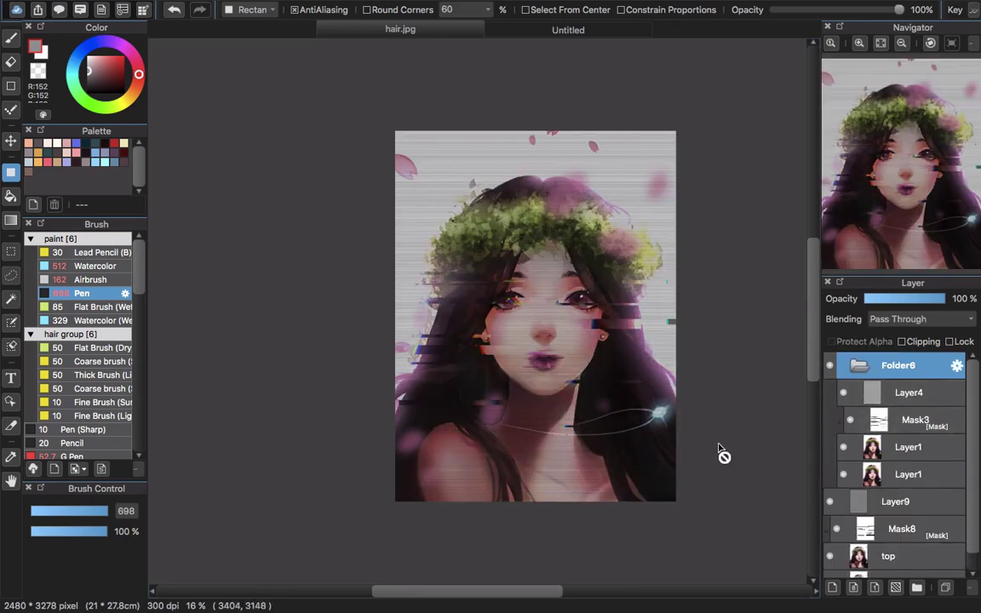
click(843, 367)
mouse_move(865, 231)
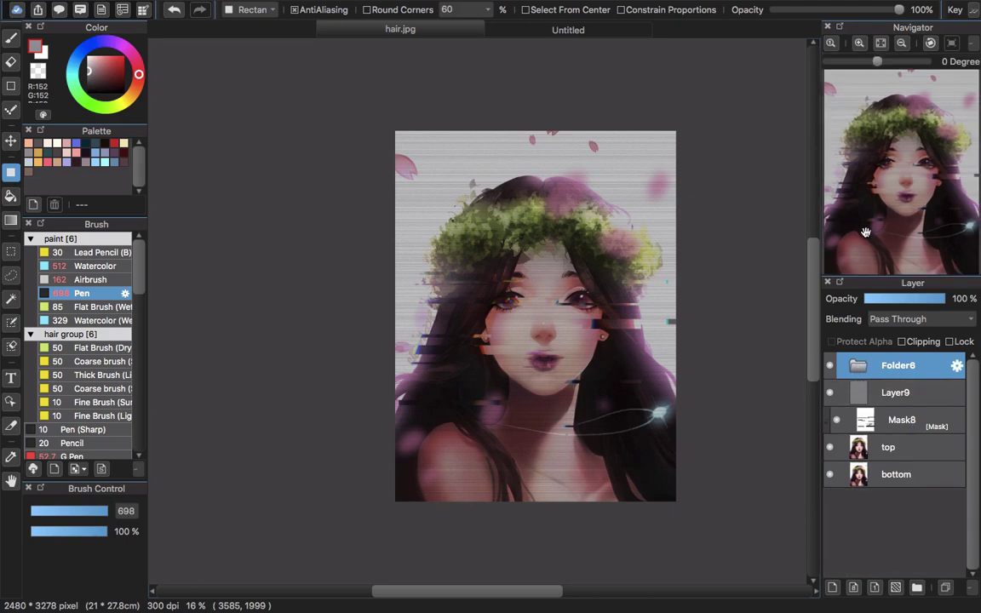